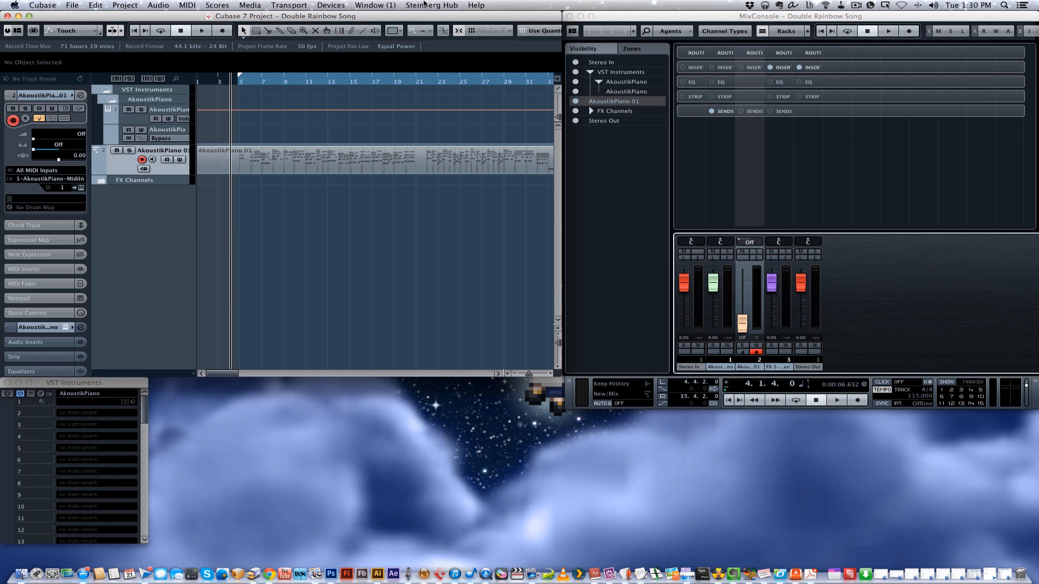
Step: Open the VST Connections outputs and apply the MOTU-OUT-DEFAULT preset
left_click(389, 7)
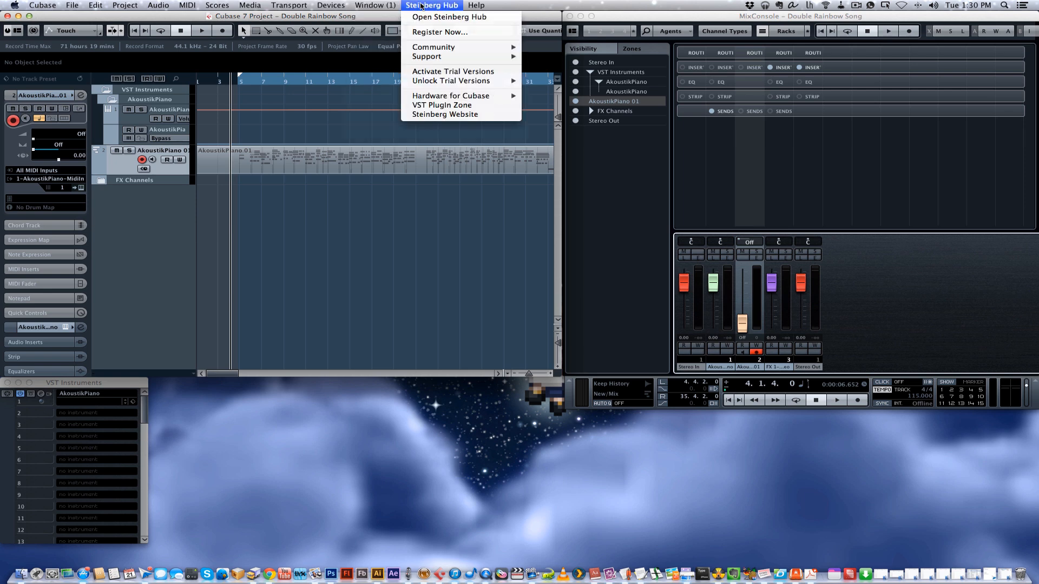
mouse_move(344, 2)
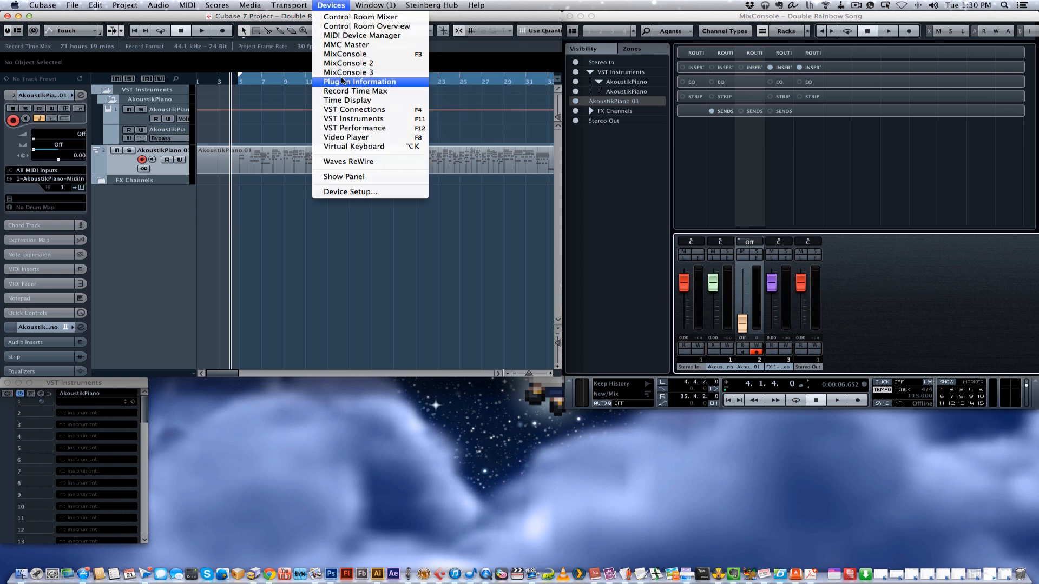
left_click(346, 111)
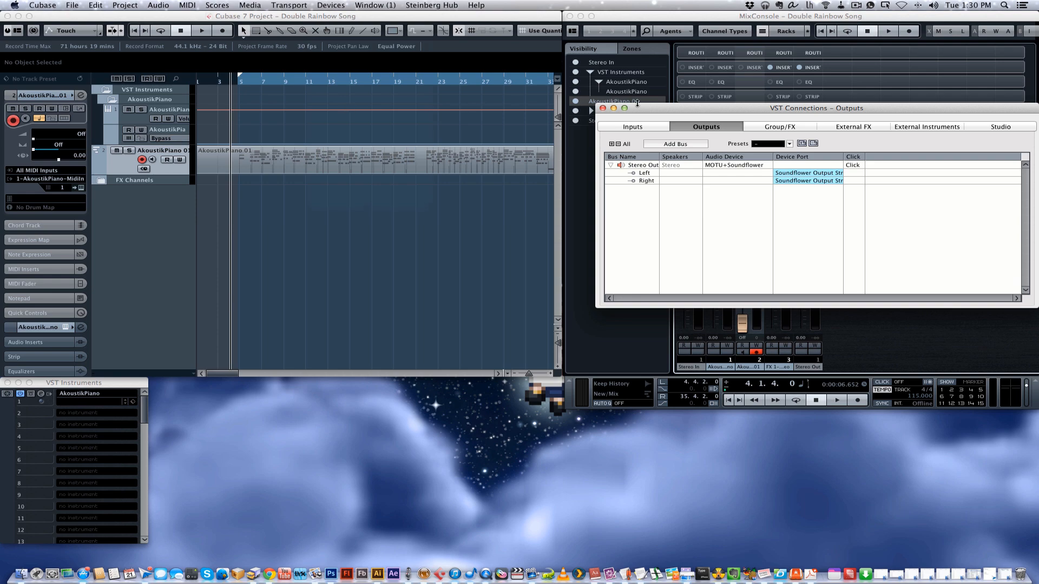
left_click_drag(710, 111, 434, 140)
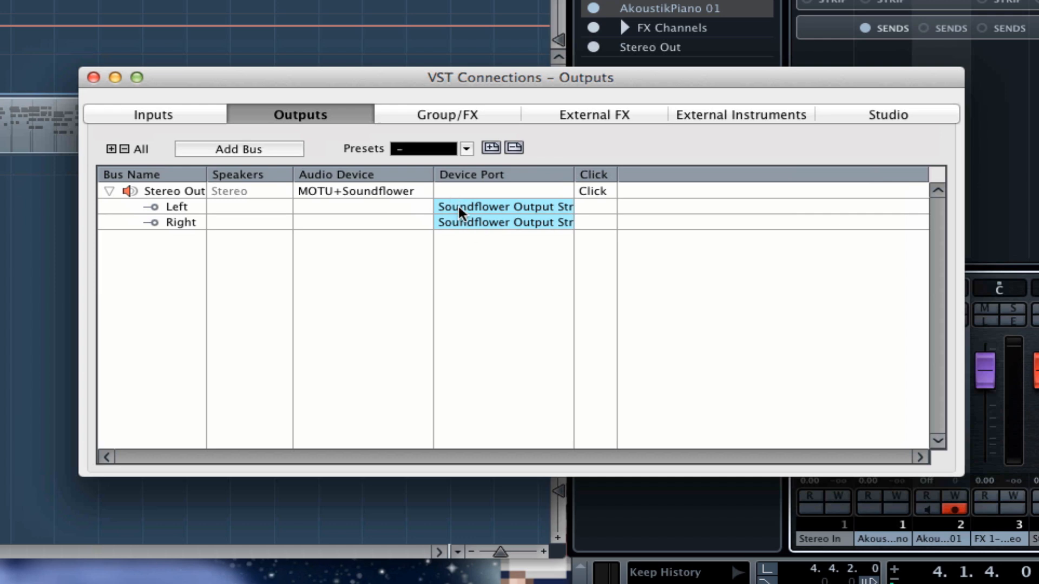
left_click(465, 149)
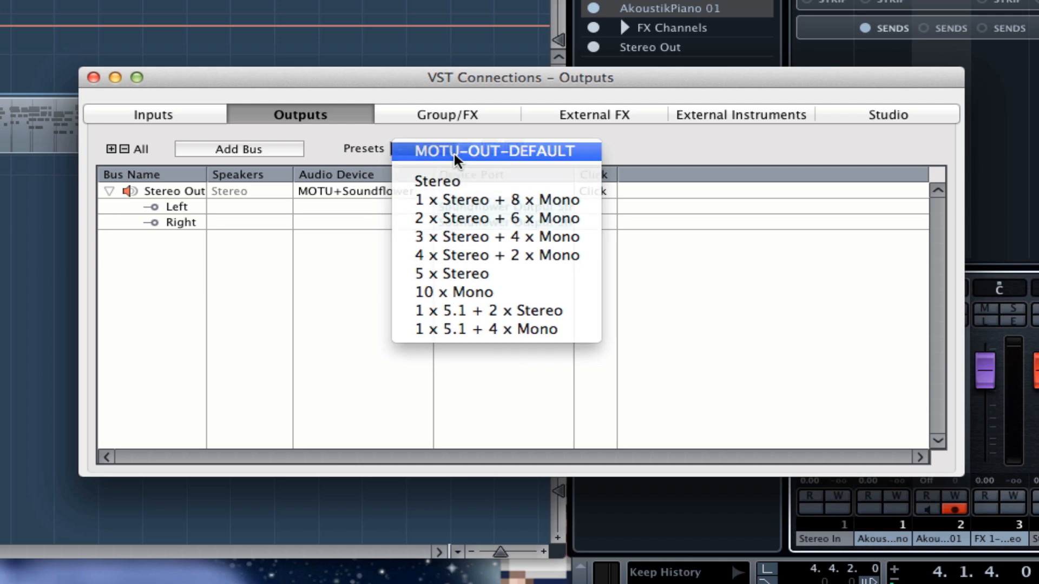
left_click(453, 154)
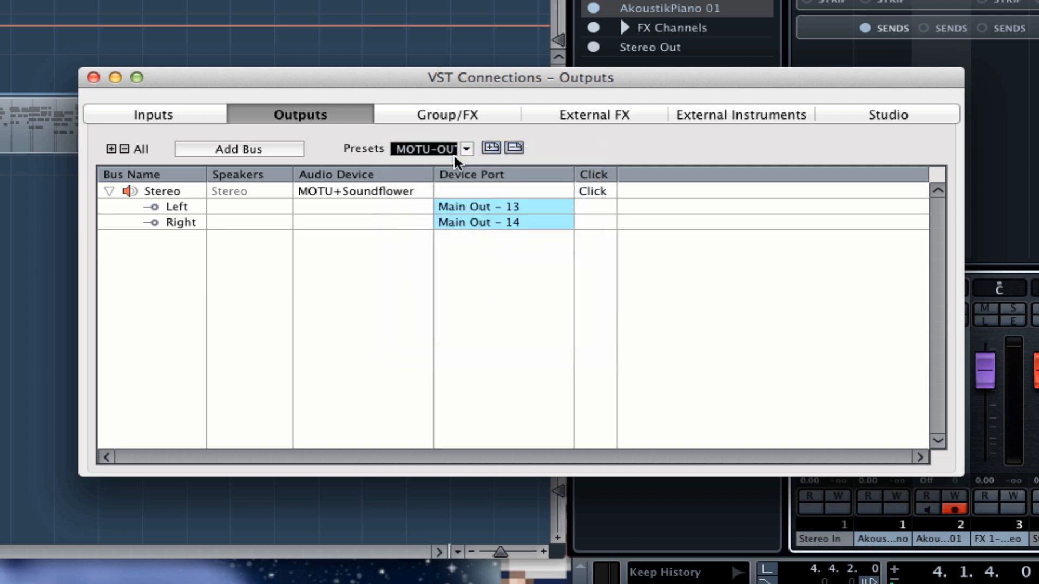
Step: Examine the device ports available for the left channel of the stereo output bus, keeping the current assignment
left_click(460, 208)
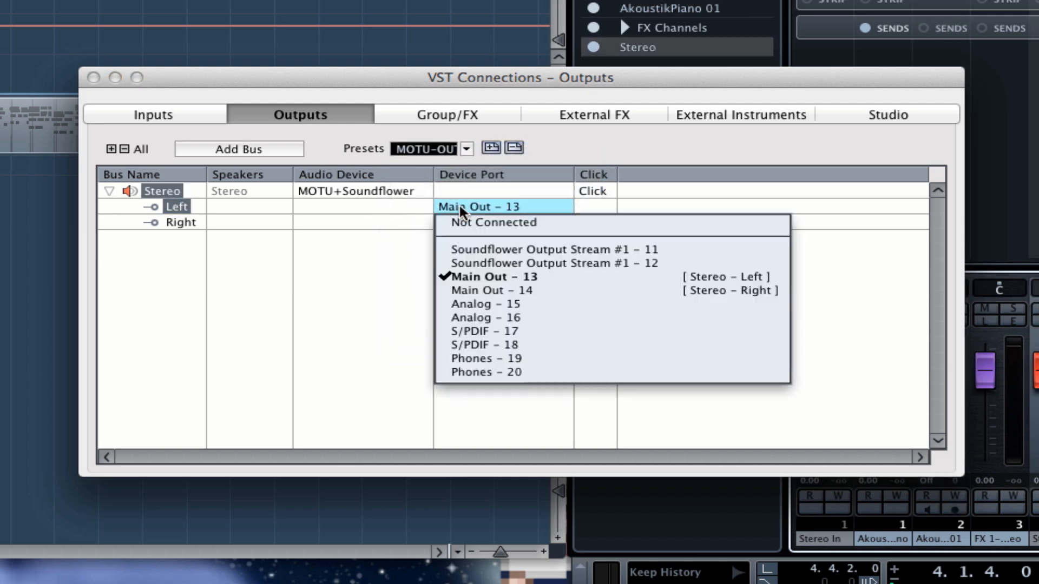
left_click(402, 208)
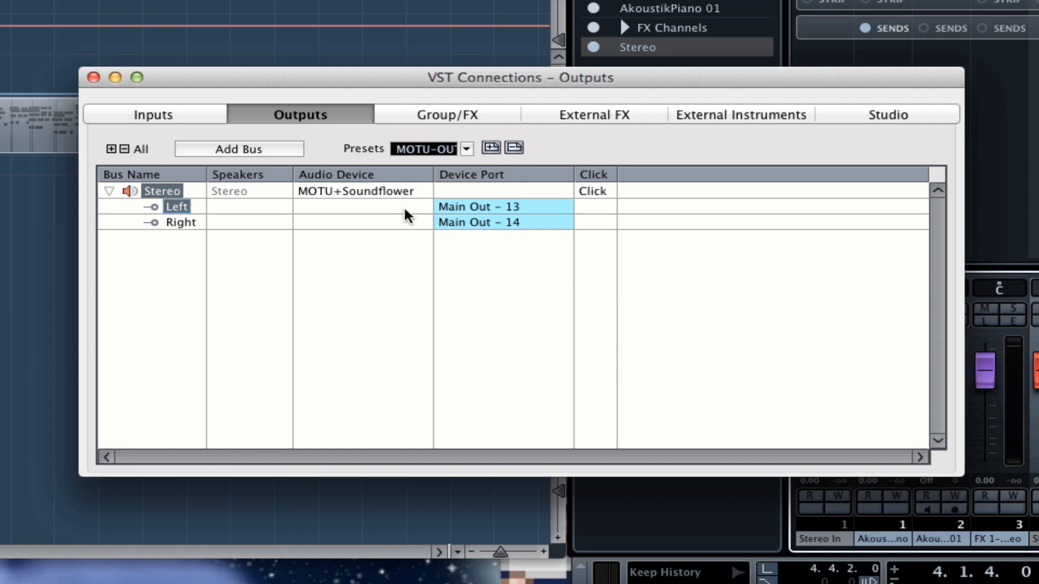
left_click(467, 211)
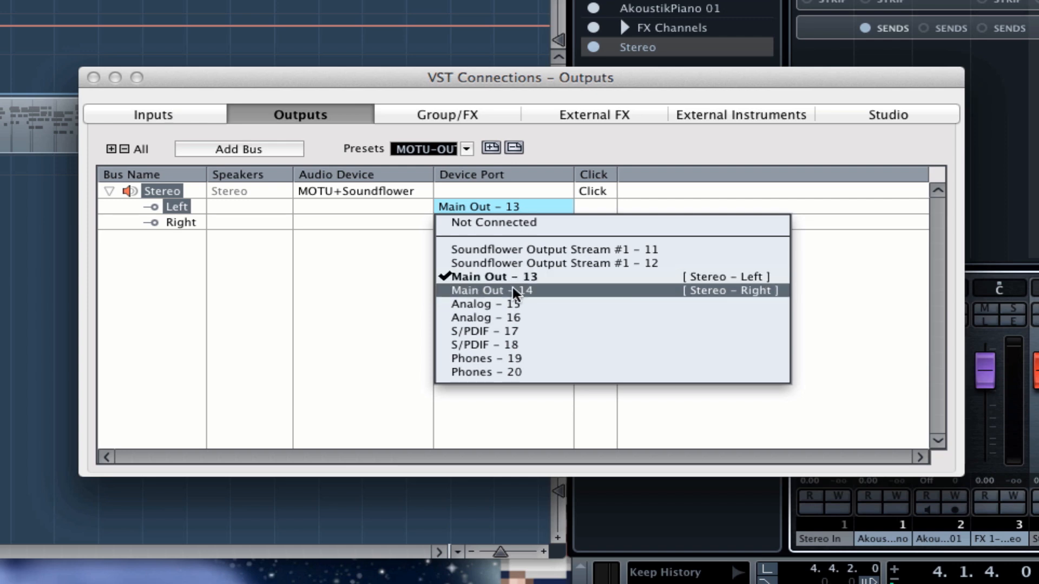
left_click(336, 258)
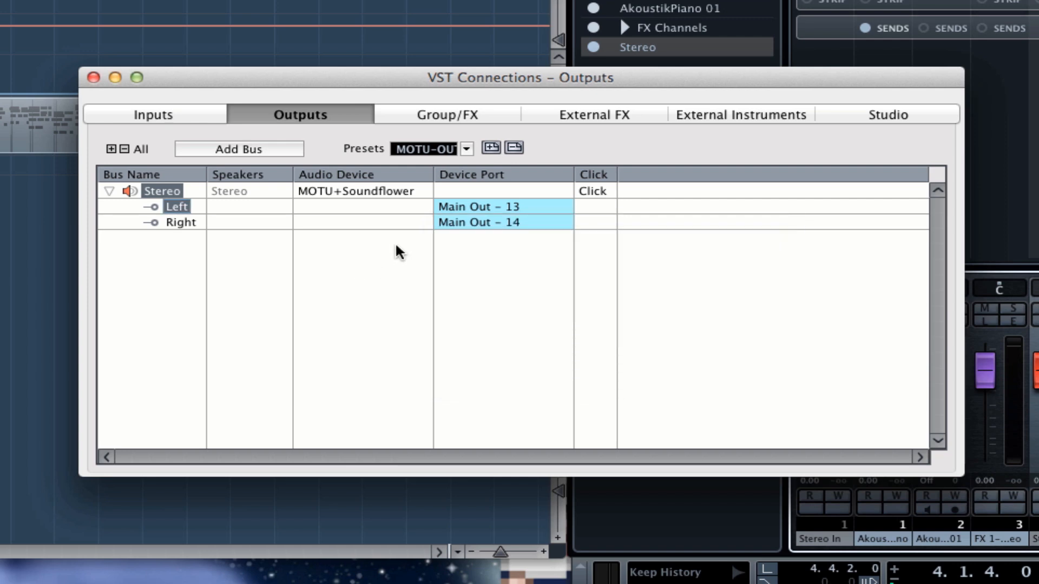
Step: Apply the MOTU-IN-DEFAULT (Soundflower) preset to the VST input connections
left_click(194, 117)
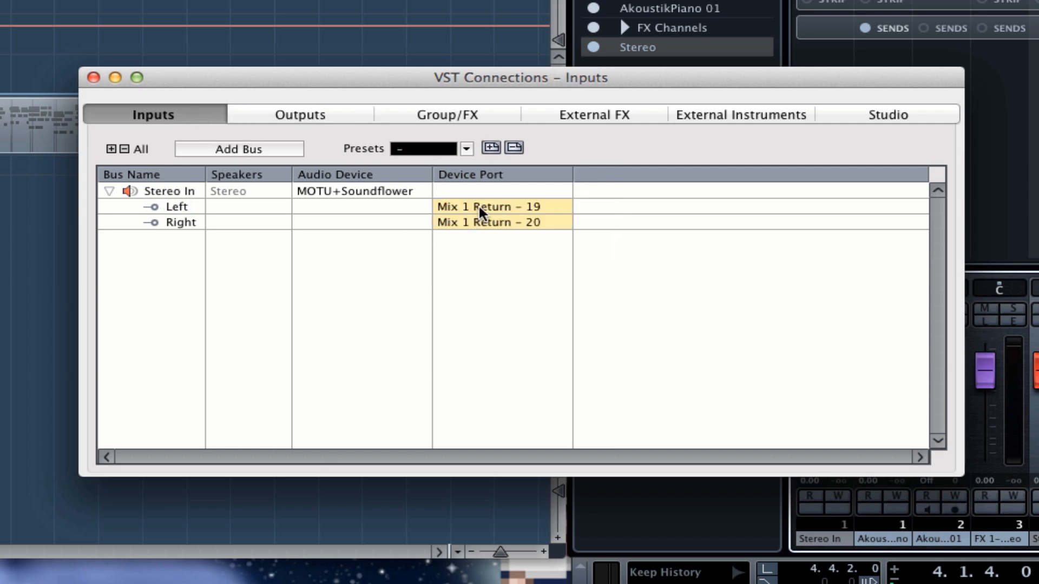
left_click(453, 147)
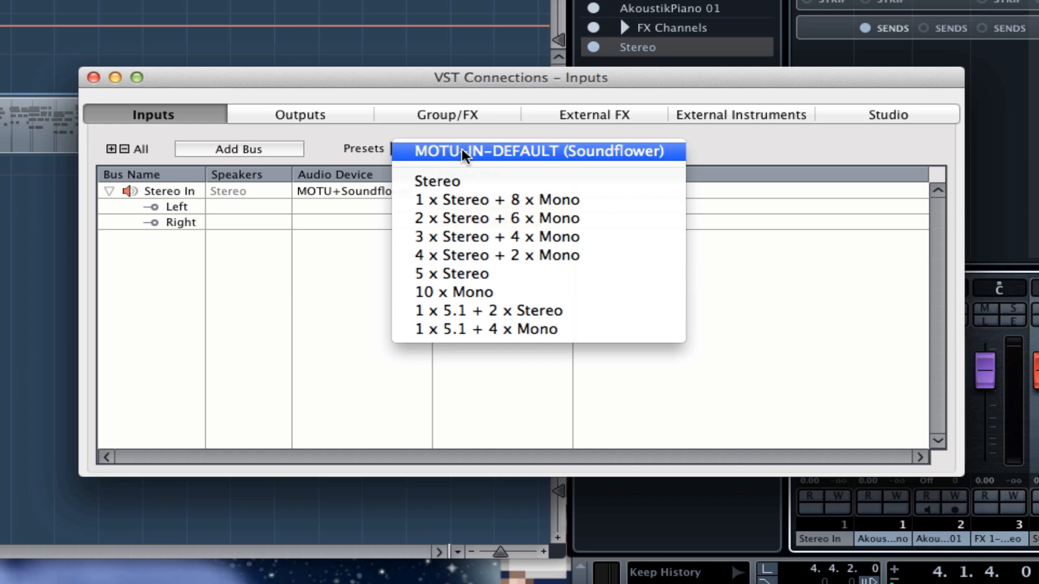
left_click(462, 151)
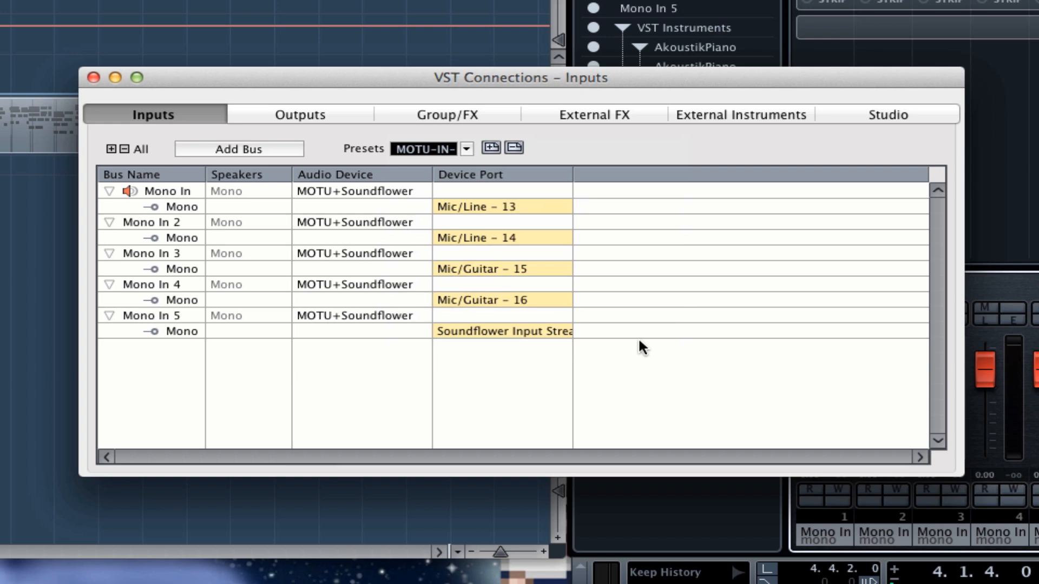
Step: Examine the device ports available for the first mono input bus, and close VST Connections
left_click(525, 208)
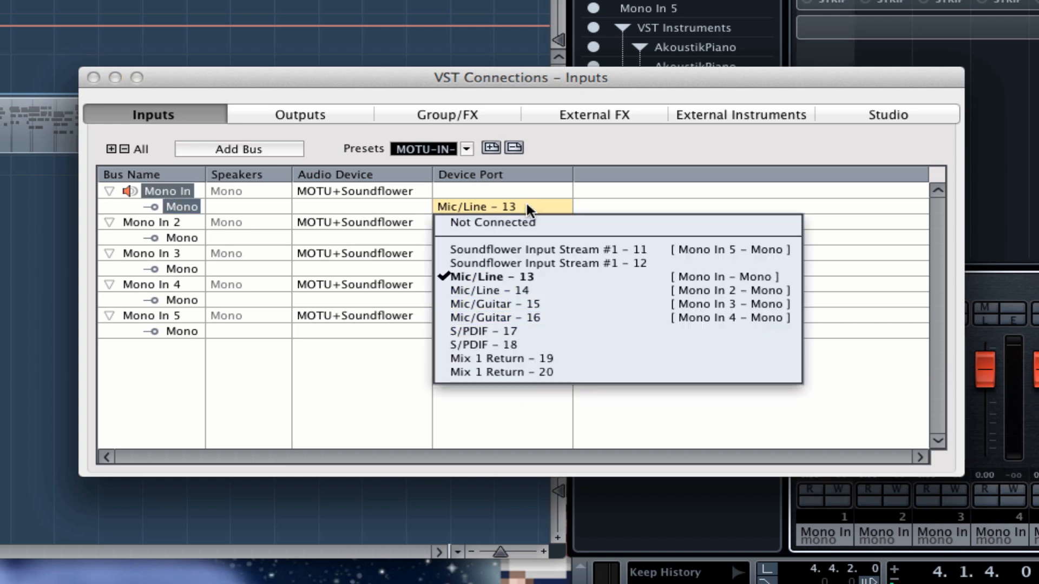
left_click(526, 208)
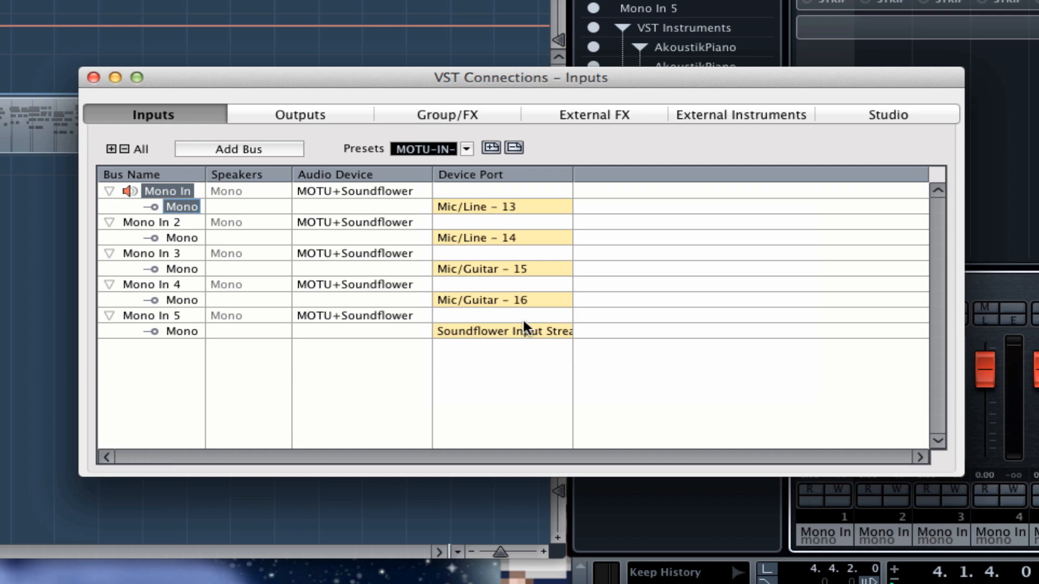
left_click(499, 406)
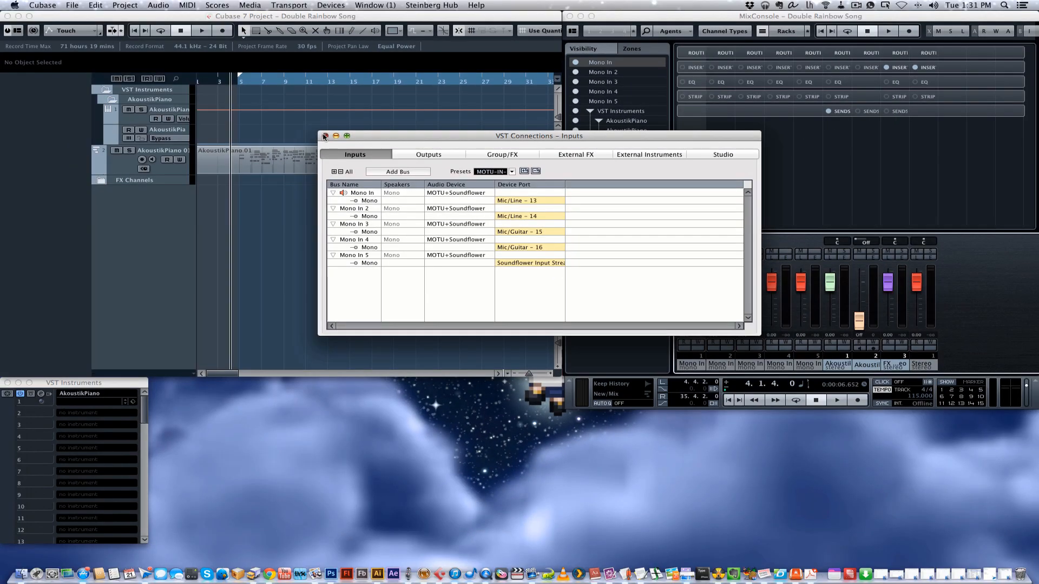
left_click(93, 79)
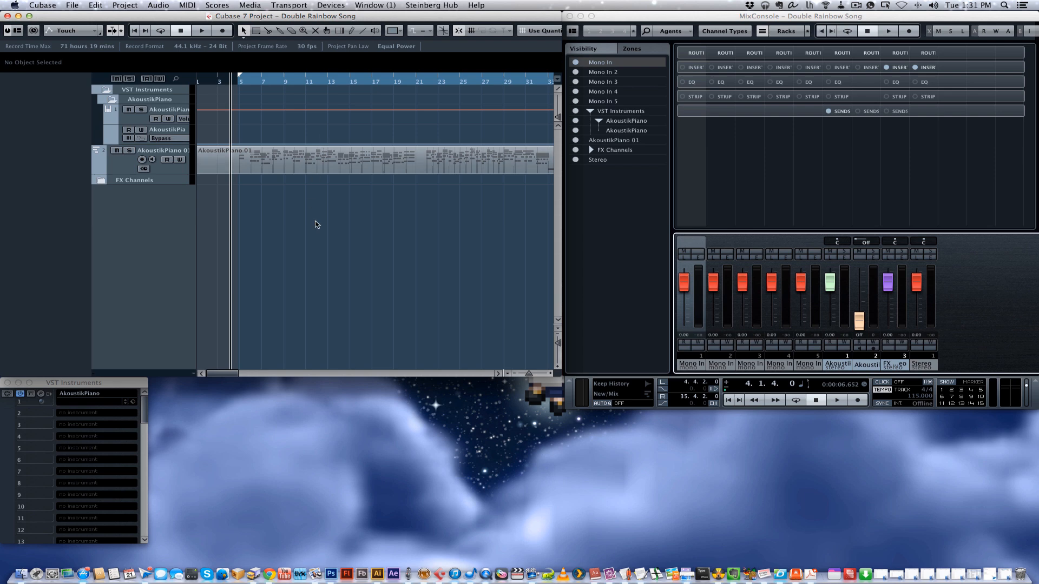
Step: Add one audio track with a Mono configuration to the project
right_click(153, 202)
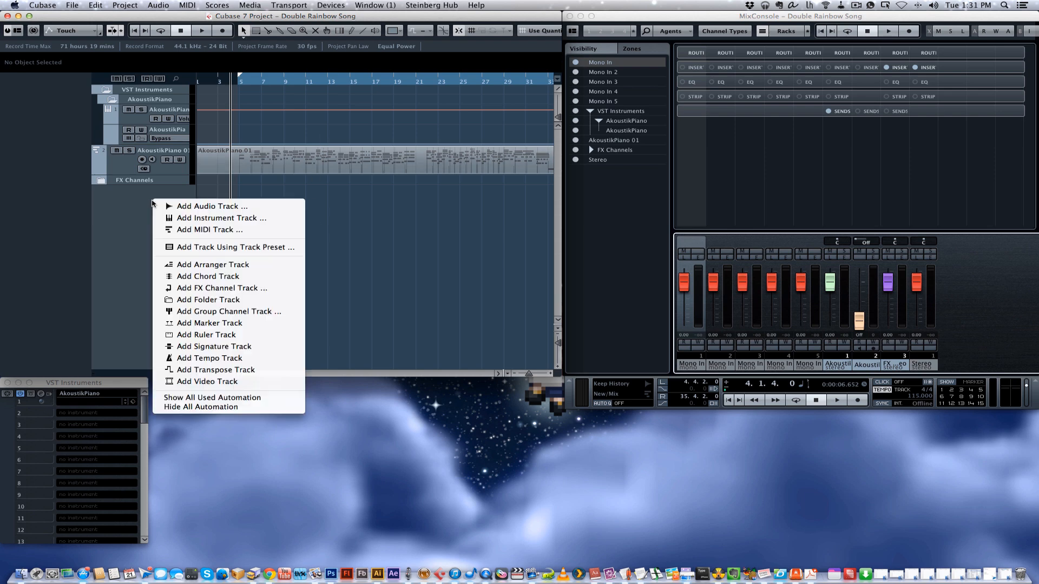
left_click(129, 208)
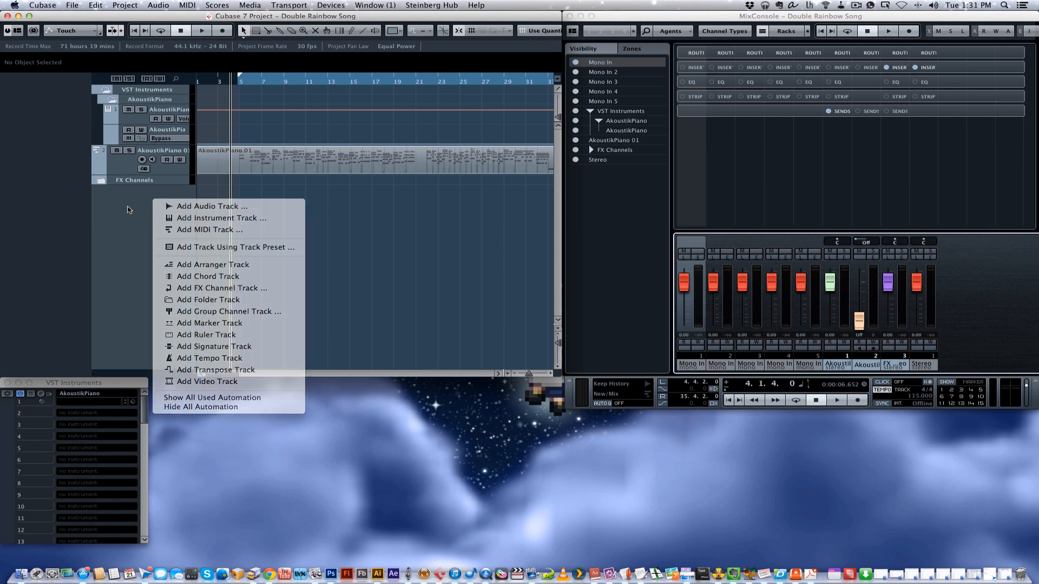
left_click(157, 5)
mouse_move(125, 5)
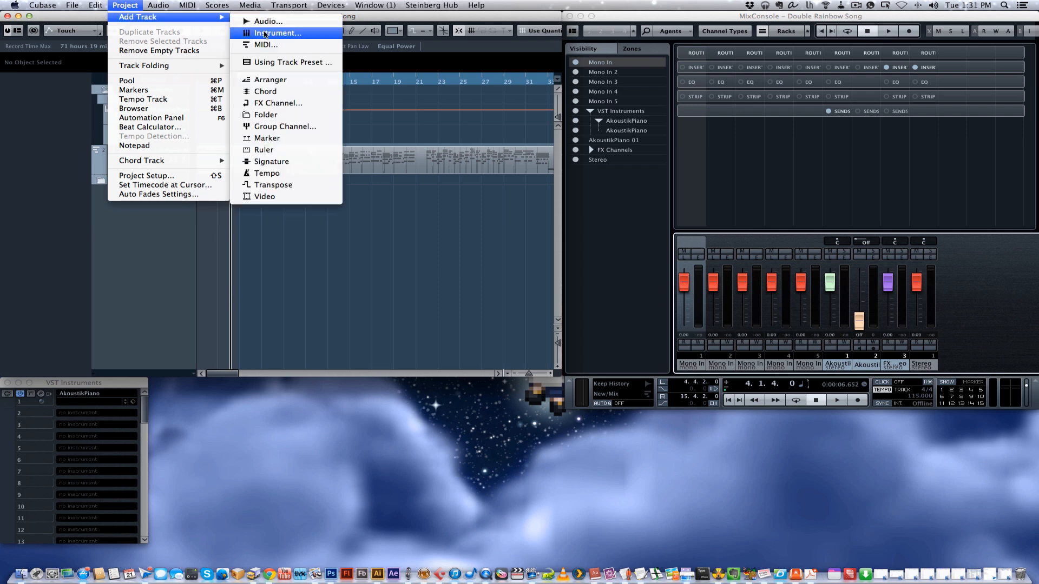
left_click(296, 25)
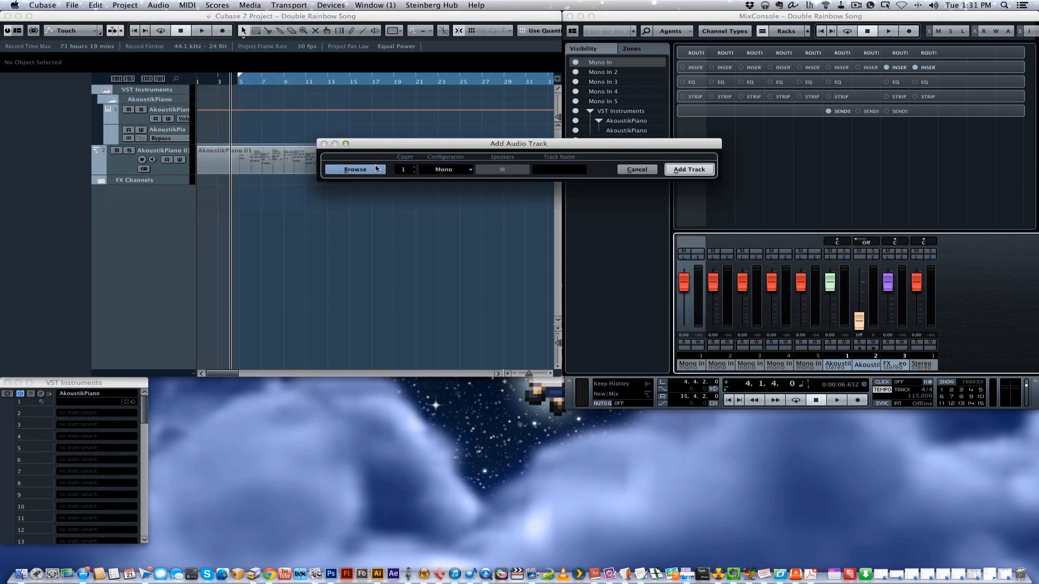
left_click_drag(451, 148, 418, 190)
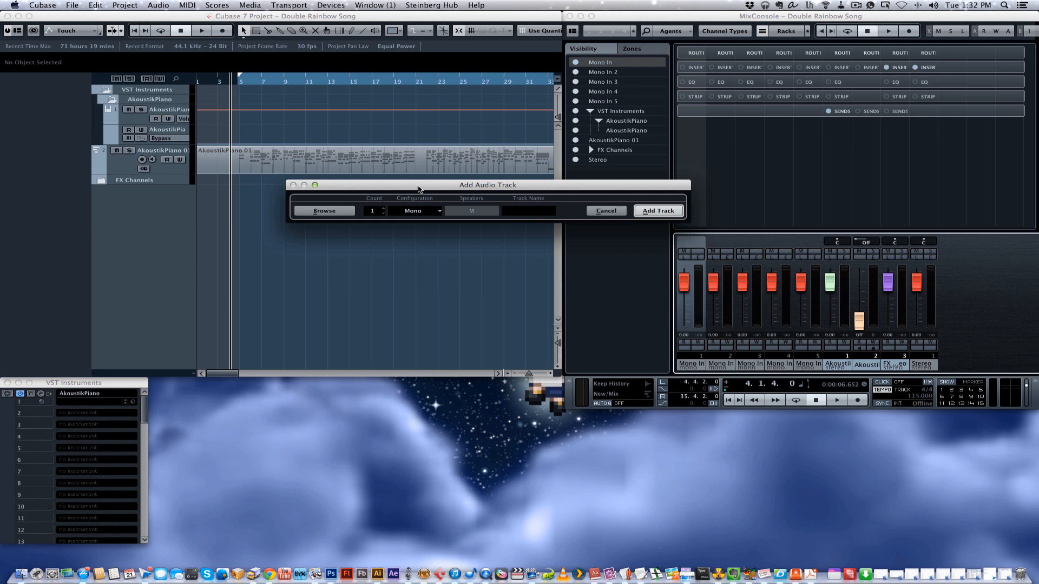
left_click(422, 211)
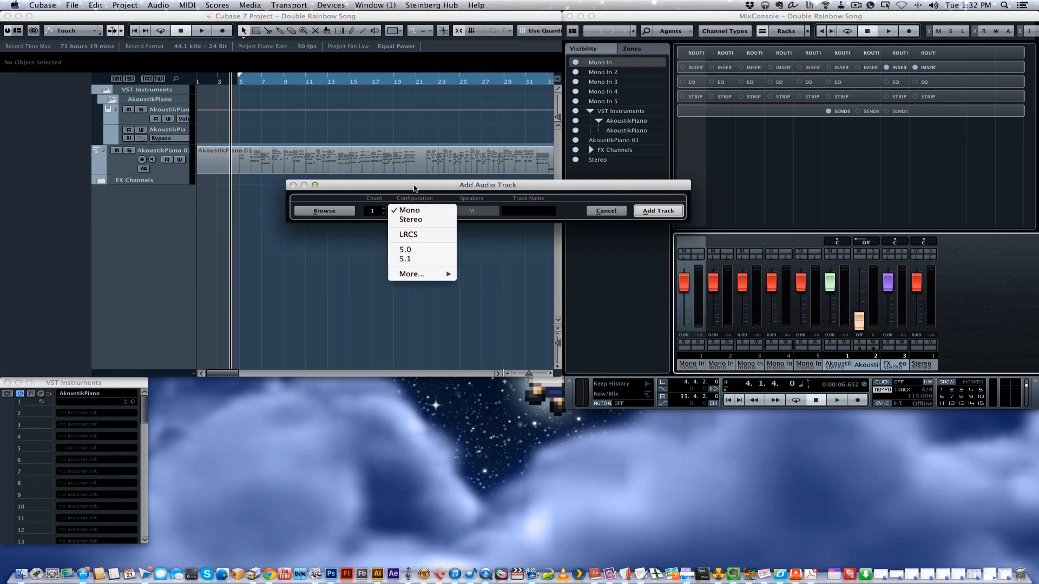
left_click(414, 189)
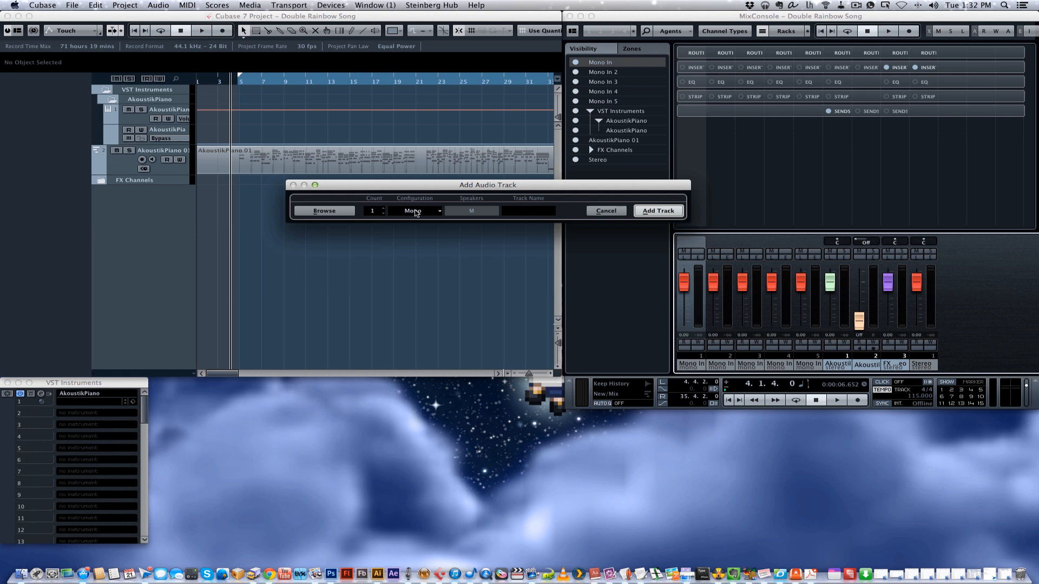
left_click(648, 212)
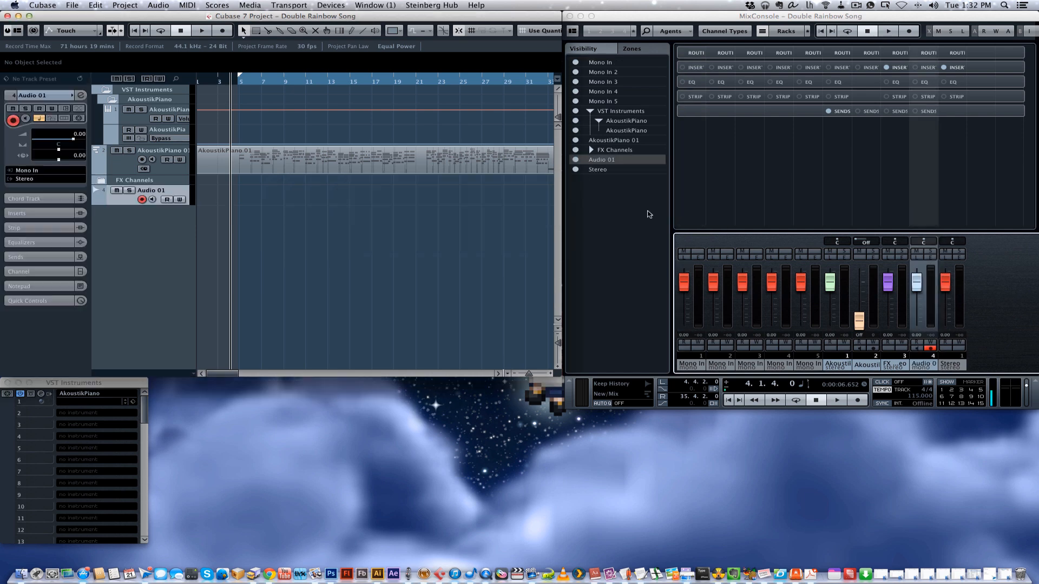
Step: Compare the new audio track's input routing choices with the input buses defined in VST Connections
left_click(61, 171)
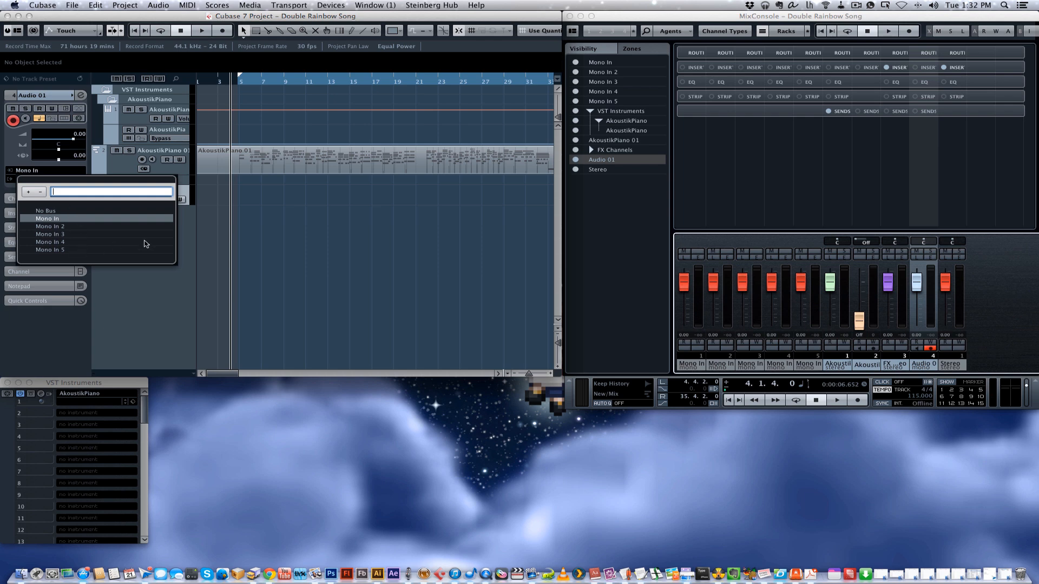
left_click(377, 5)
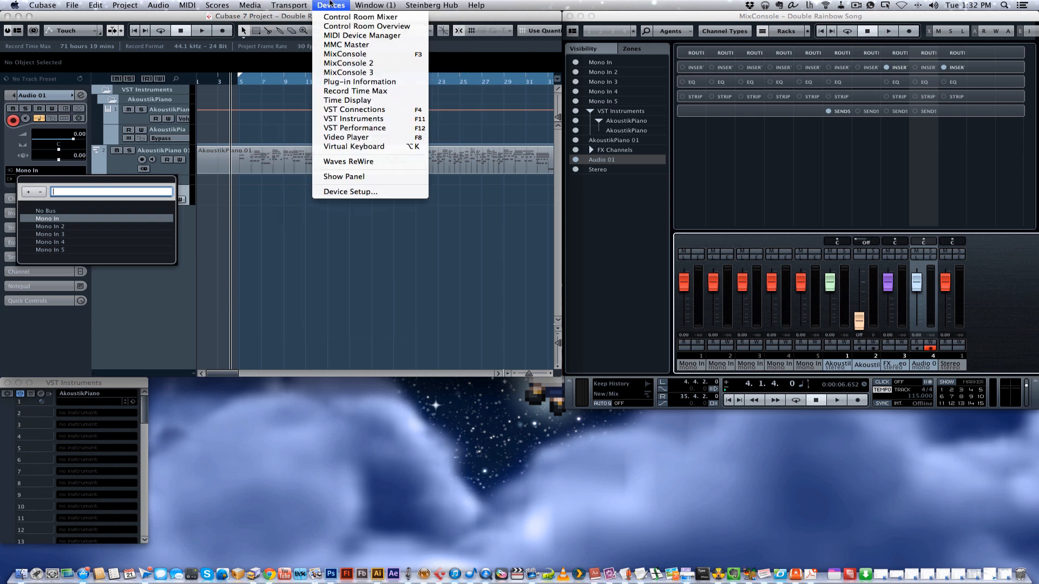
mouse_move(331, 5)
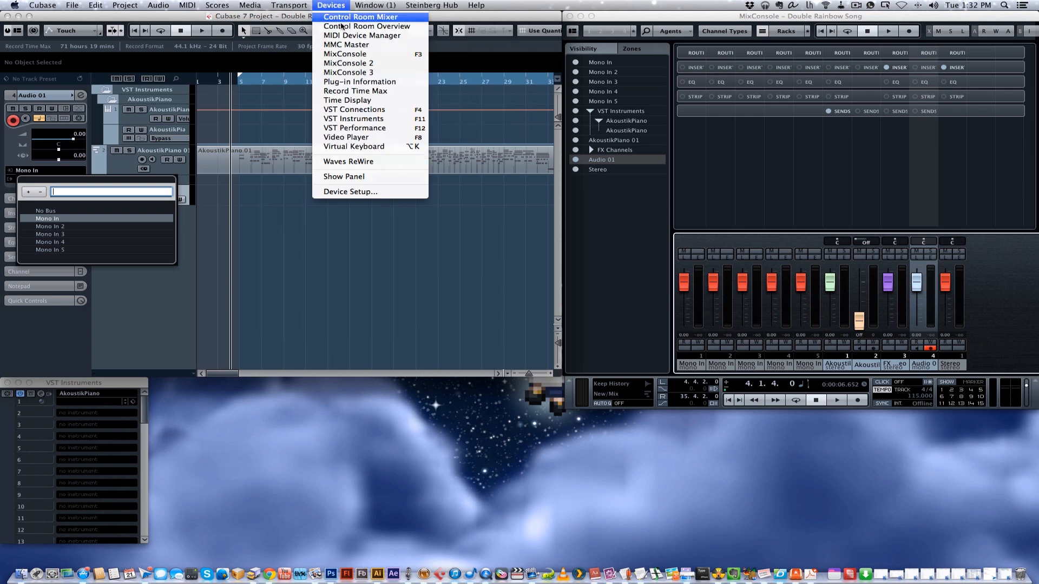
left_click(346, 111)
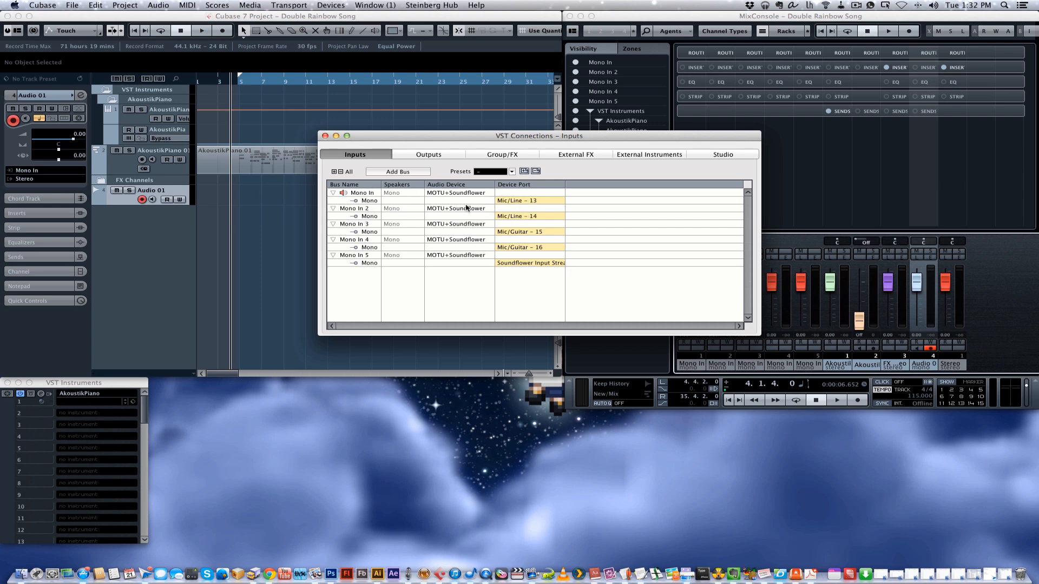
left_click(325, 136)
left_click(65, 171)
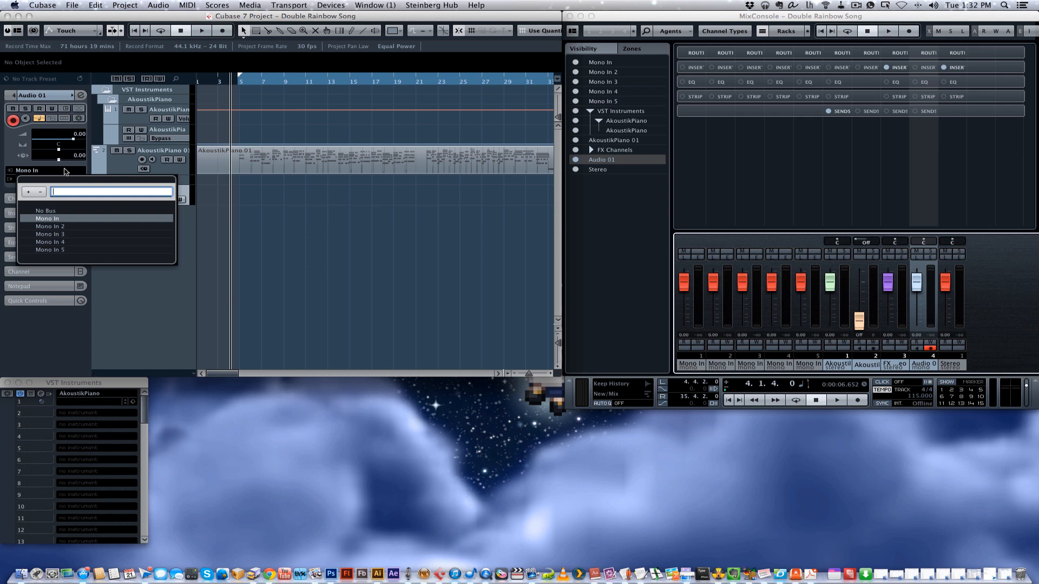
left_click(65, 172)
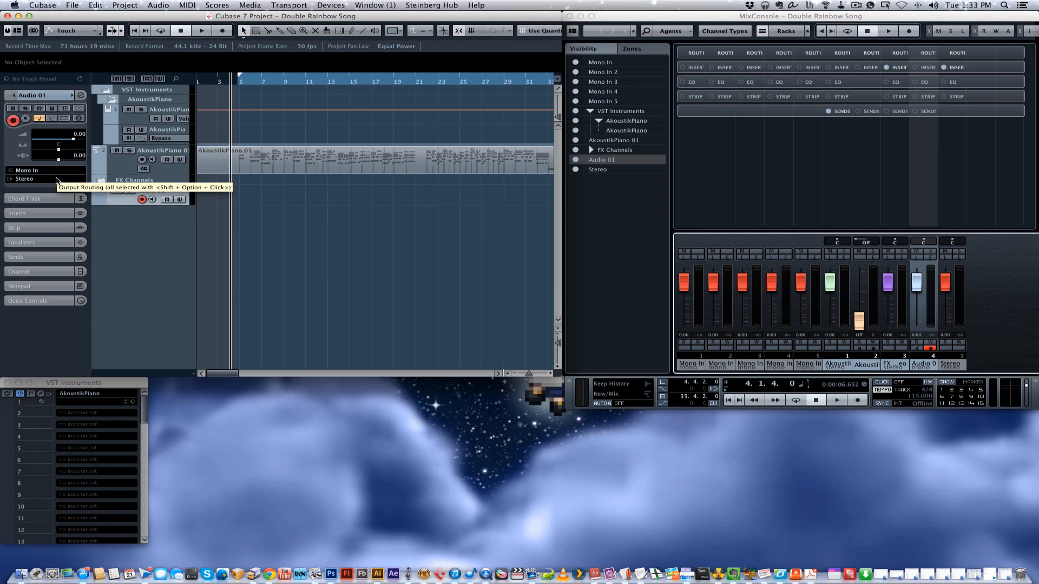
Step: Reopen VST Connections and inspect the stereo output bus and its device ports
left_click(1005, 304)
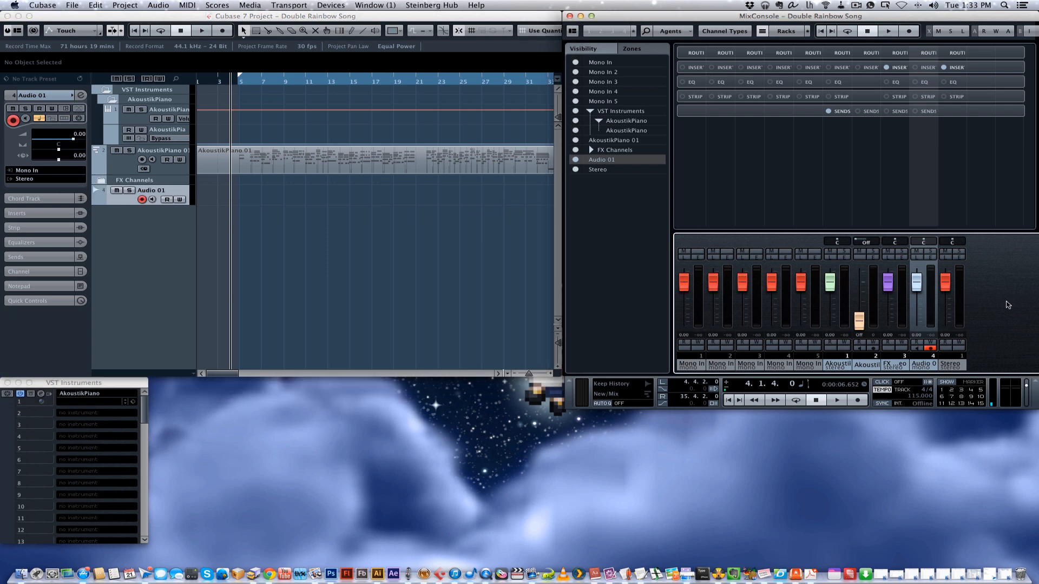
left_click(378, 5)
mouse_move(330, 5)
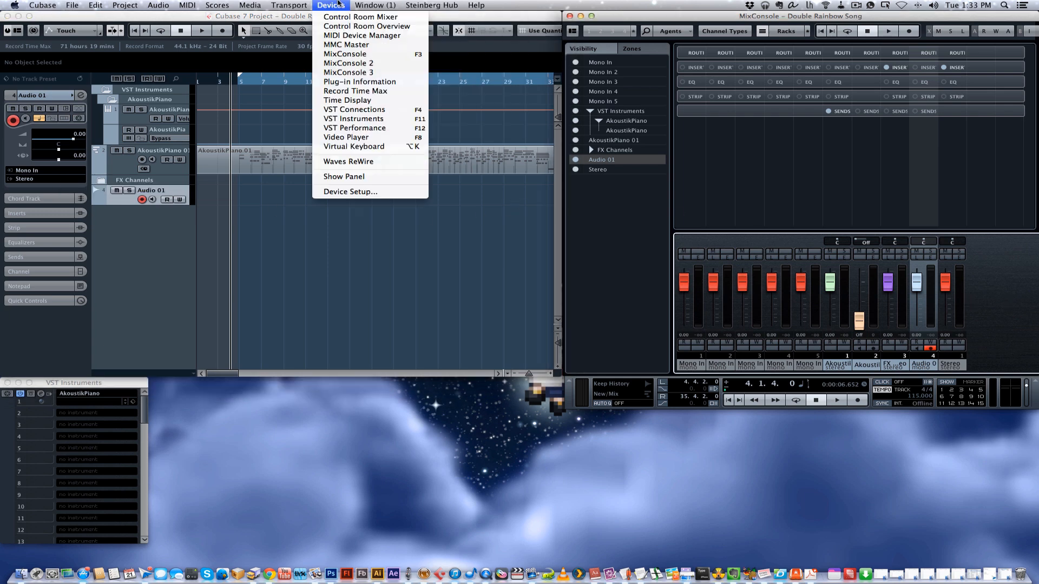
left_click(351, 110)
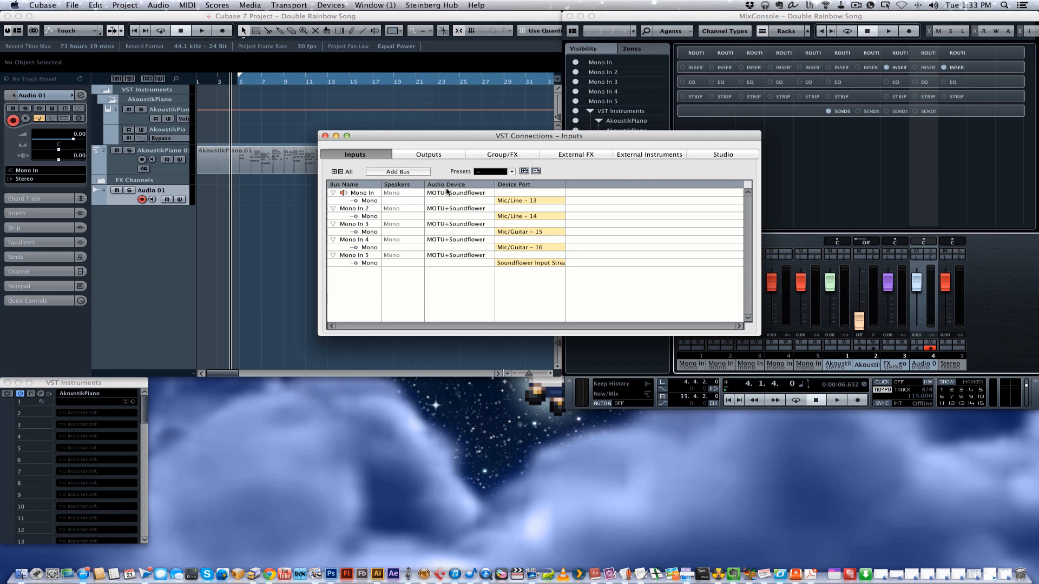
left_click(434, 157)
left_click(360, 193)
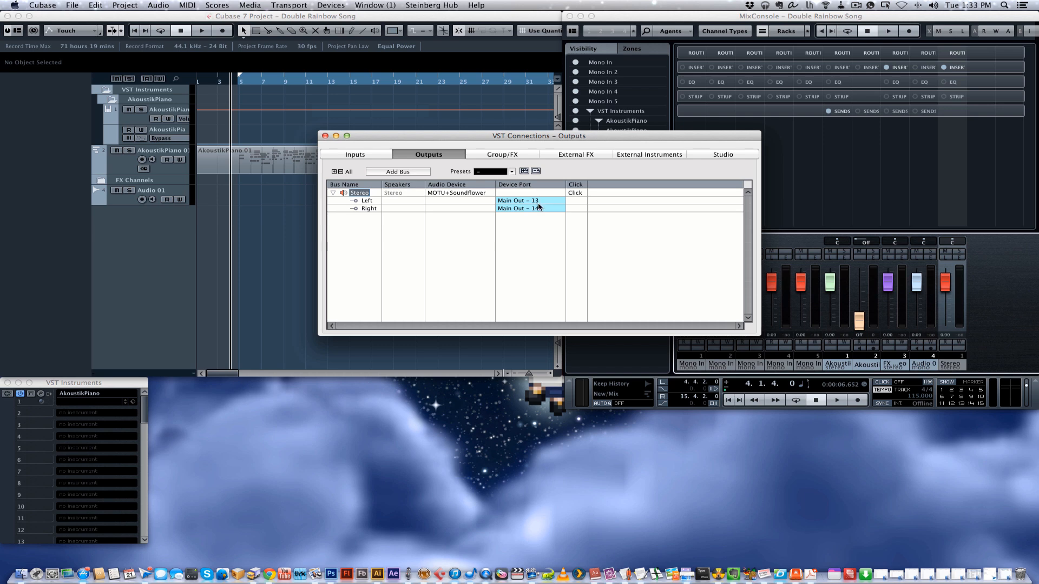
Step: Close VST Connections and examine the MixConsole along with the available window and device options for opening it
left_click(325, 136)
left_click(313, 206)
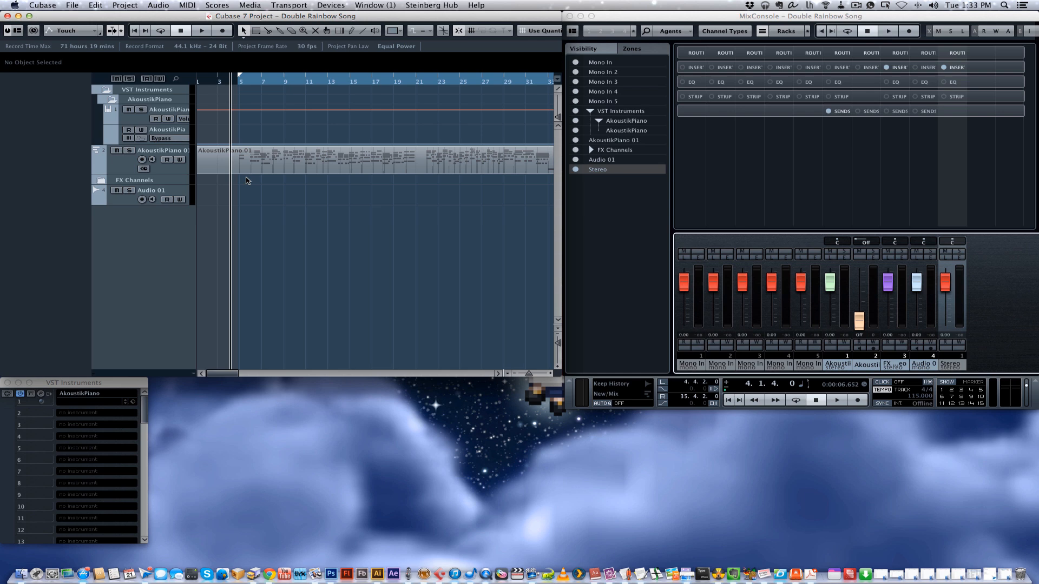
left_click(991, 302)
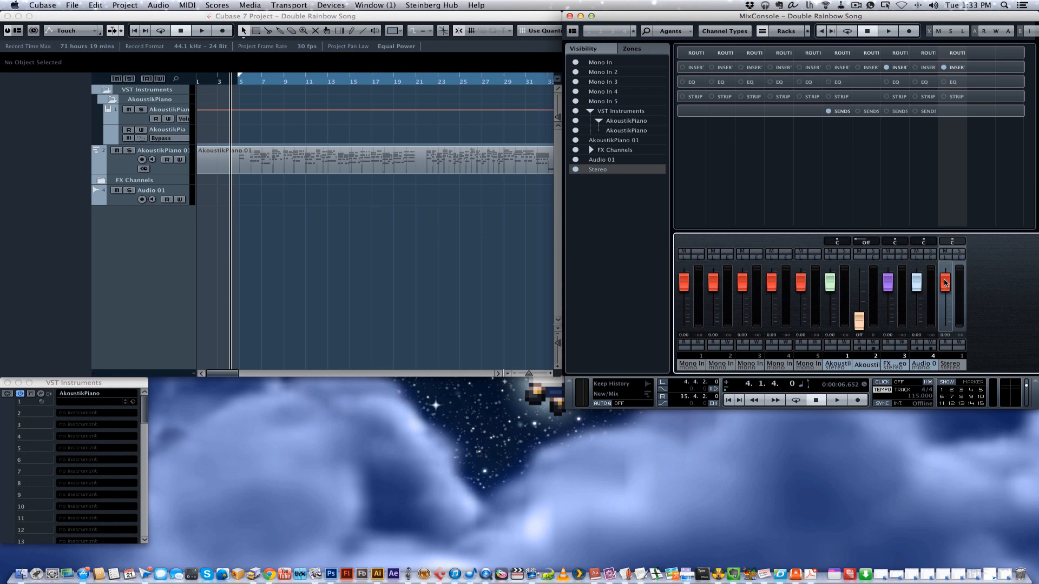
left_click(360, 4)
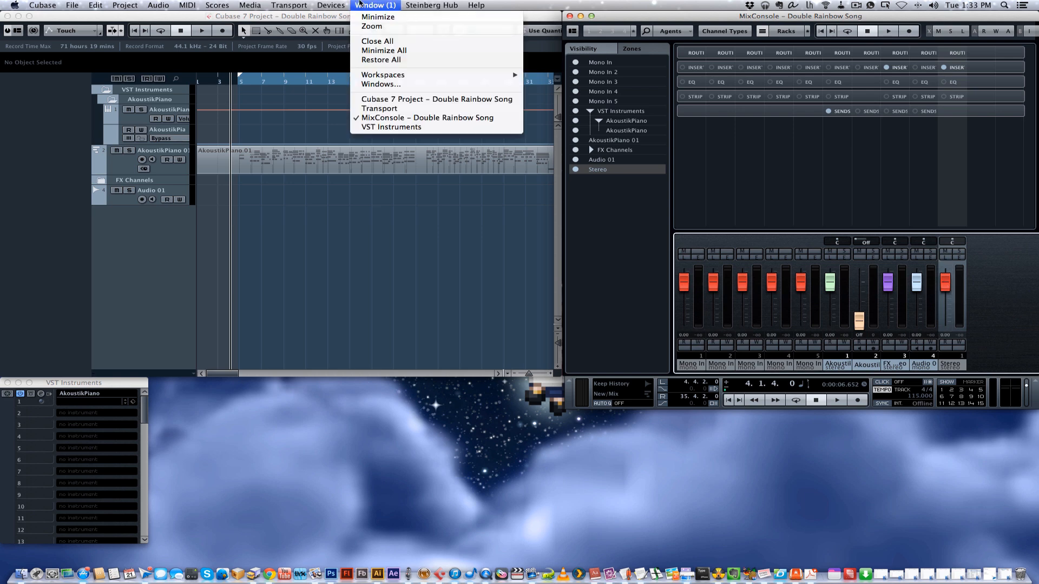
left_click(360, 4)
left_click(360, 5)
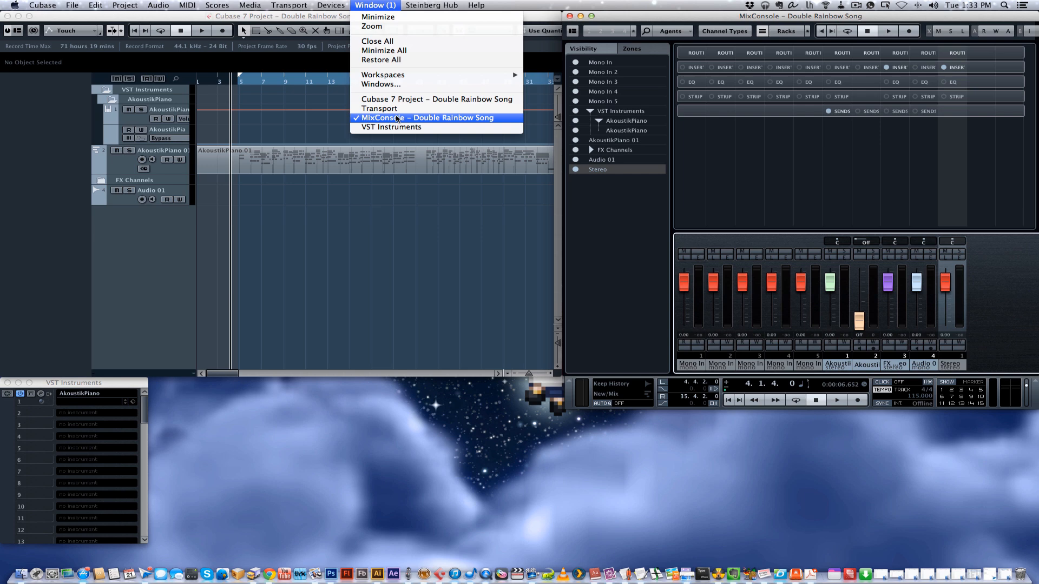
mouse_move(337, 4)
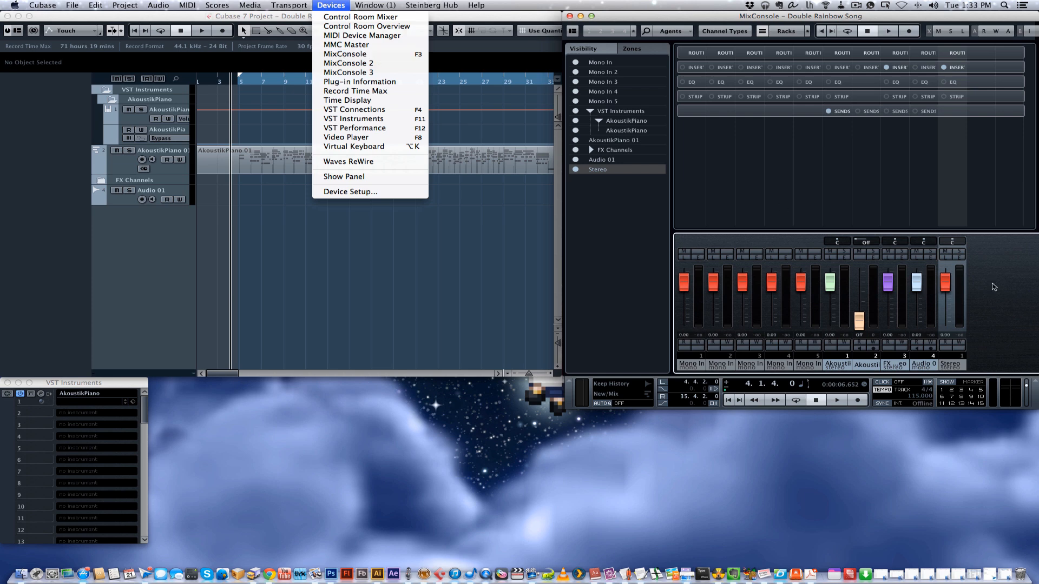
left_click(1009, 292)
left_click(430, 233)
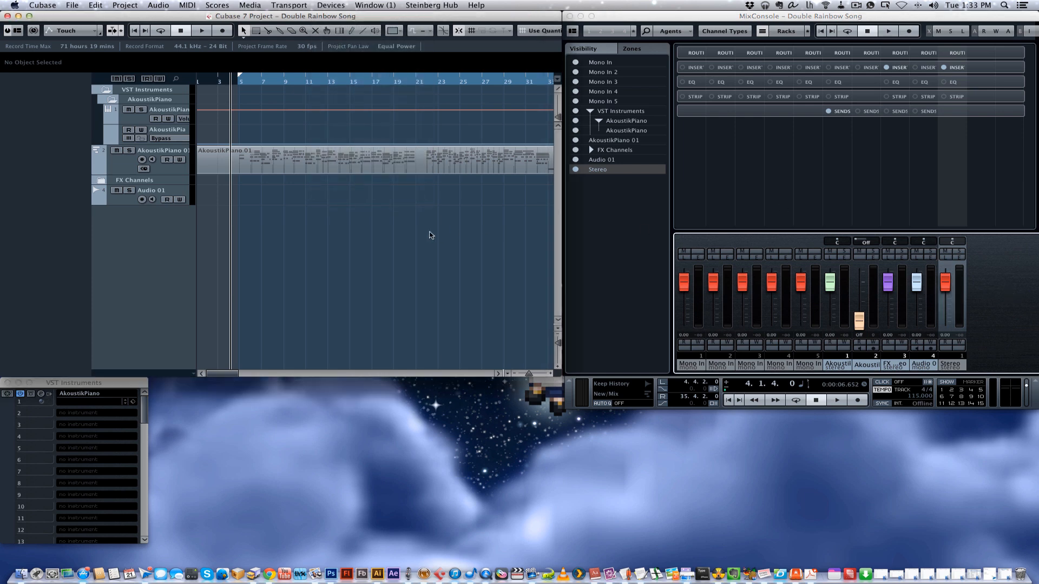
Step: Select the AkoustikPiano 01 track and play a short passage of its MIDI part
left_click(120, 168)
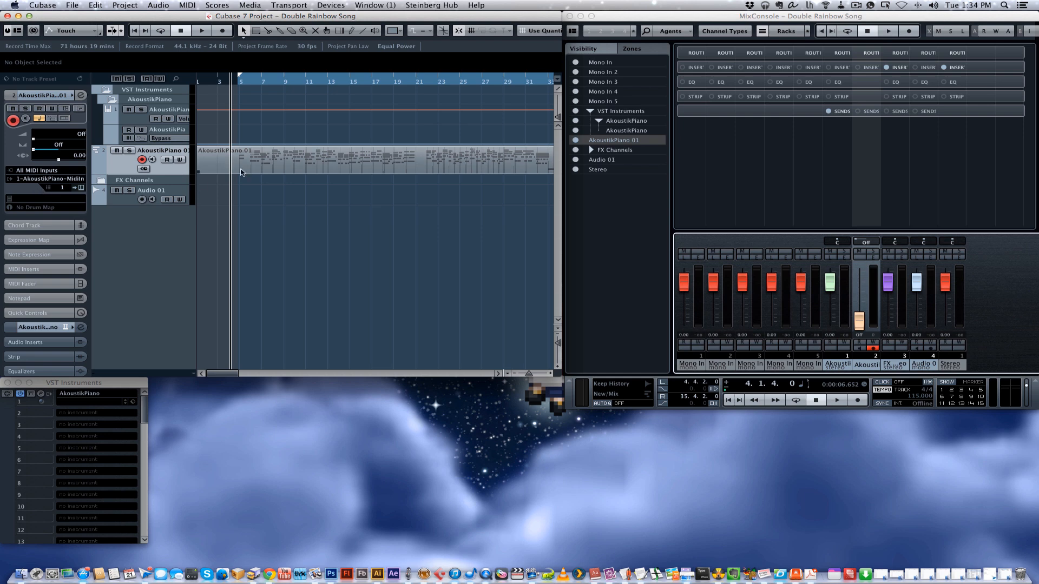
key("space")
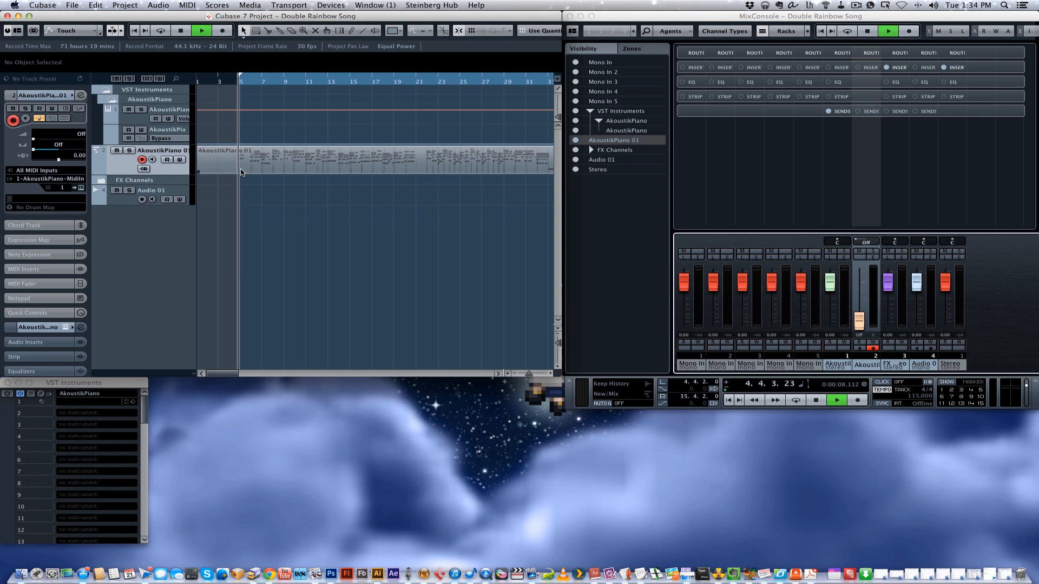
key("space")
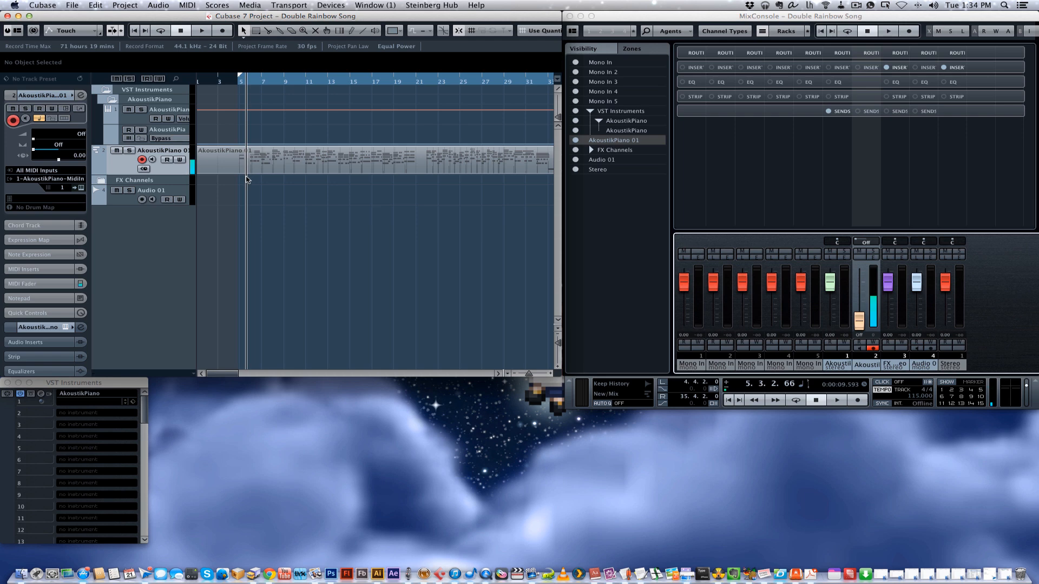
left_click(293, 161)
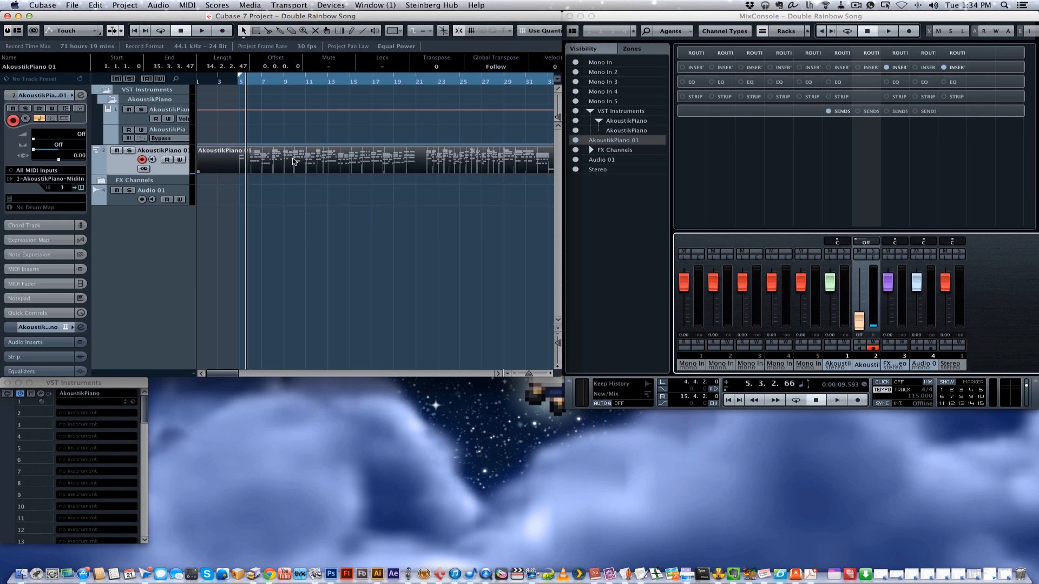
left_click(291, 197)
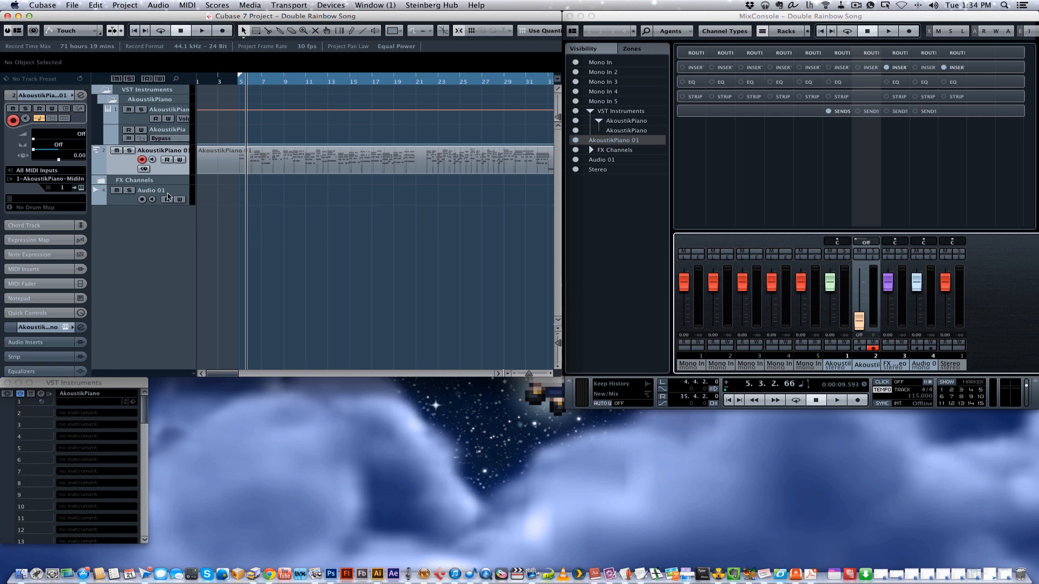
Step: Select the Audio 01 track, increase its height to expose more controls, and view its channel settings before closing them
left_click(124, 203)
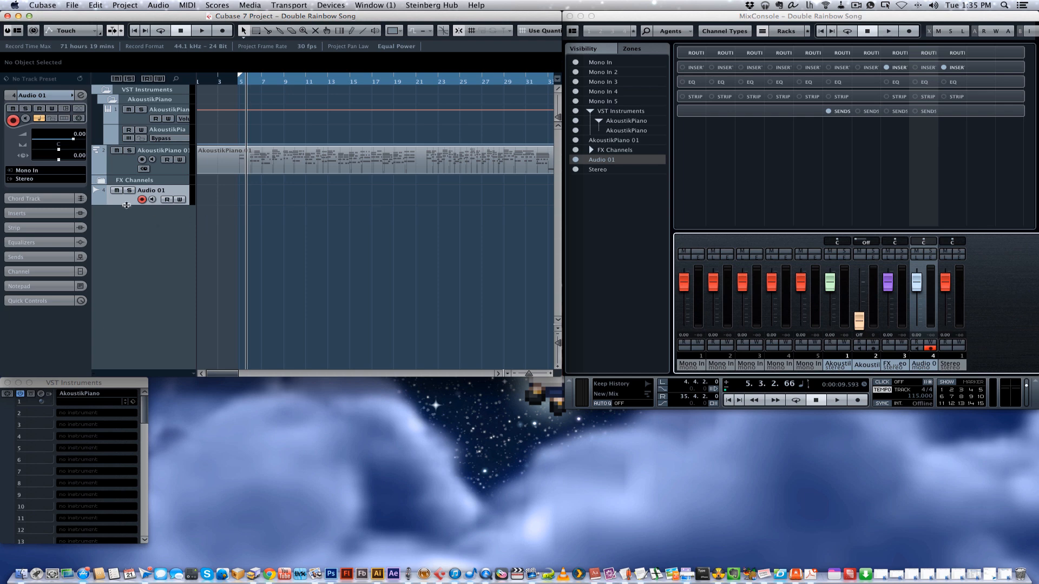
left_click_drag(127, 205, 128, 224)
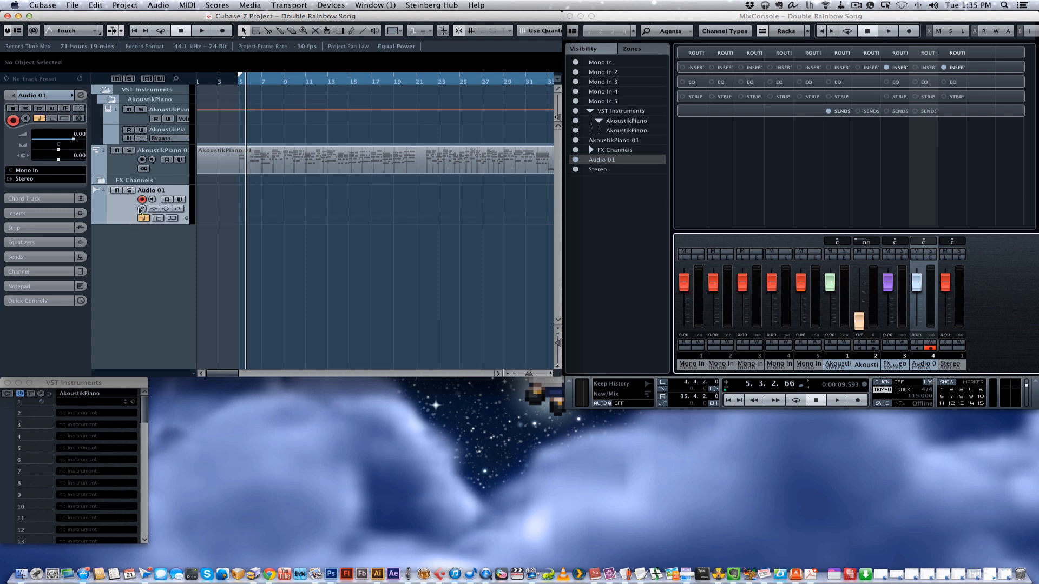
left_click(141, 209)
left_click_drag(424, 292, 359, 130)
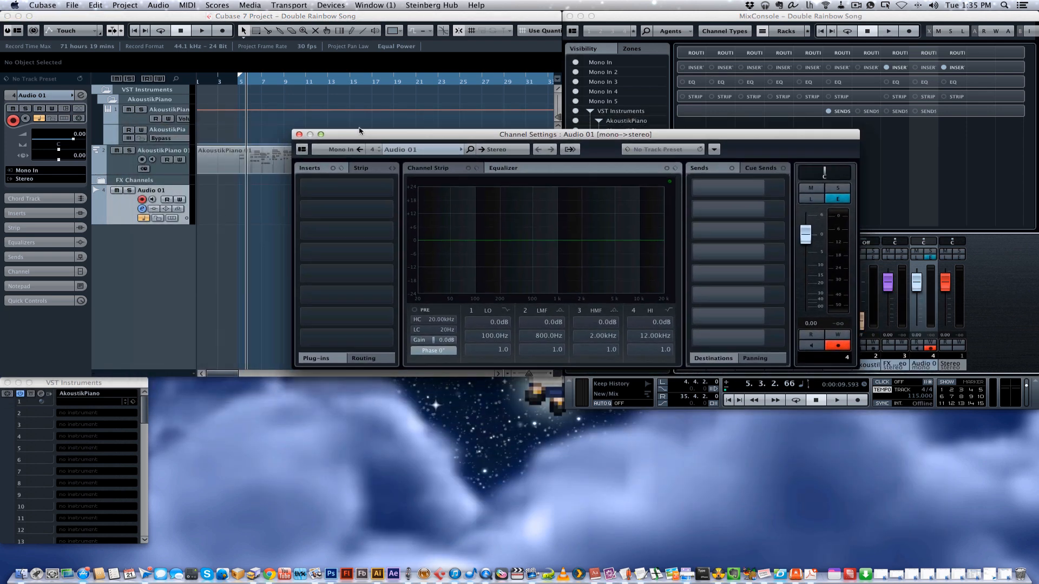
left_click(298, 134)
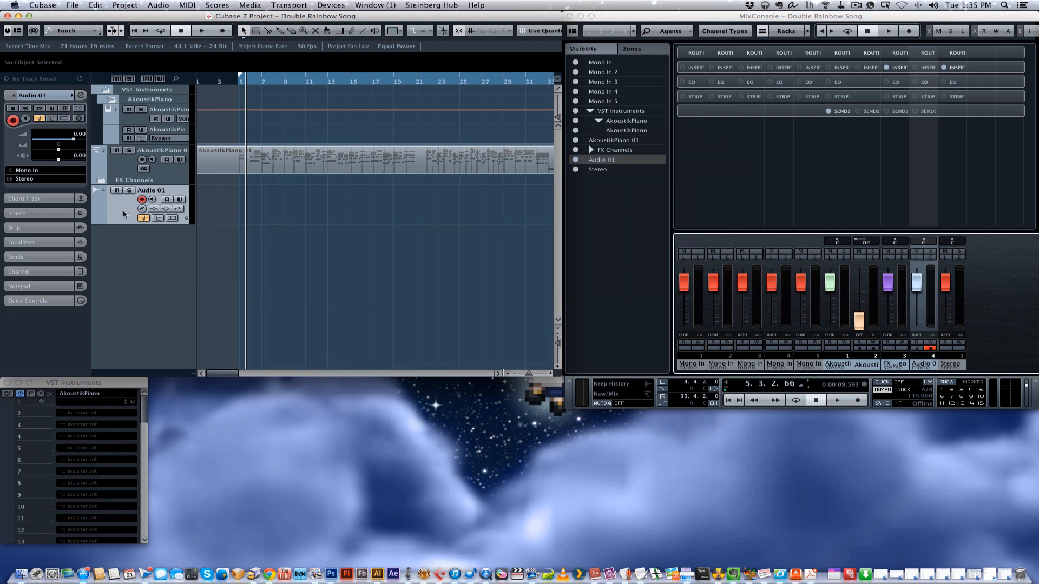
Step: Place the project cursor at 4.3.4.0 and play the project for about two bars
left_click(236, 82)
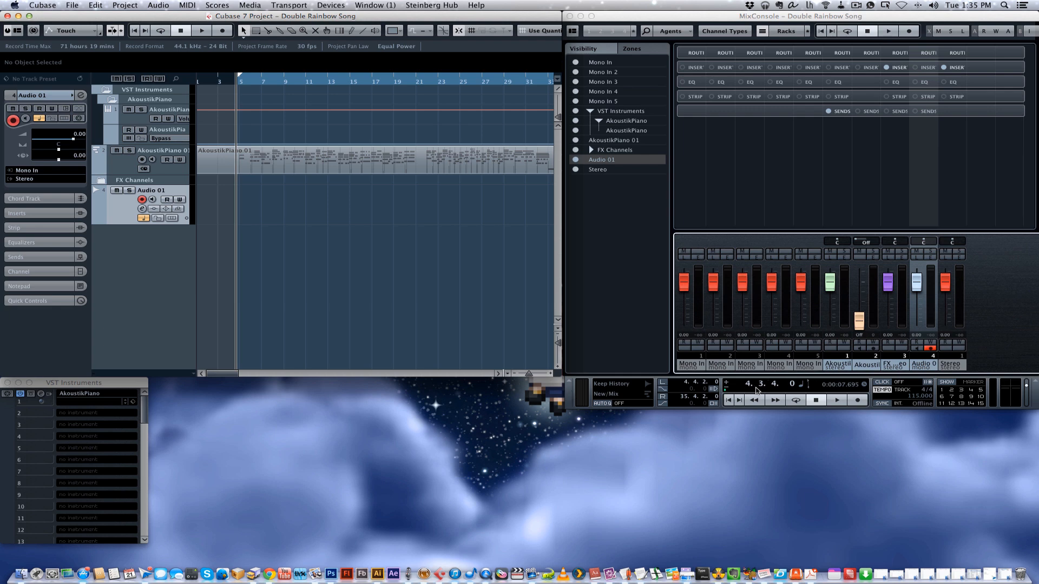
left_click(837, 401)
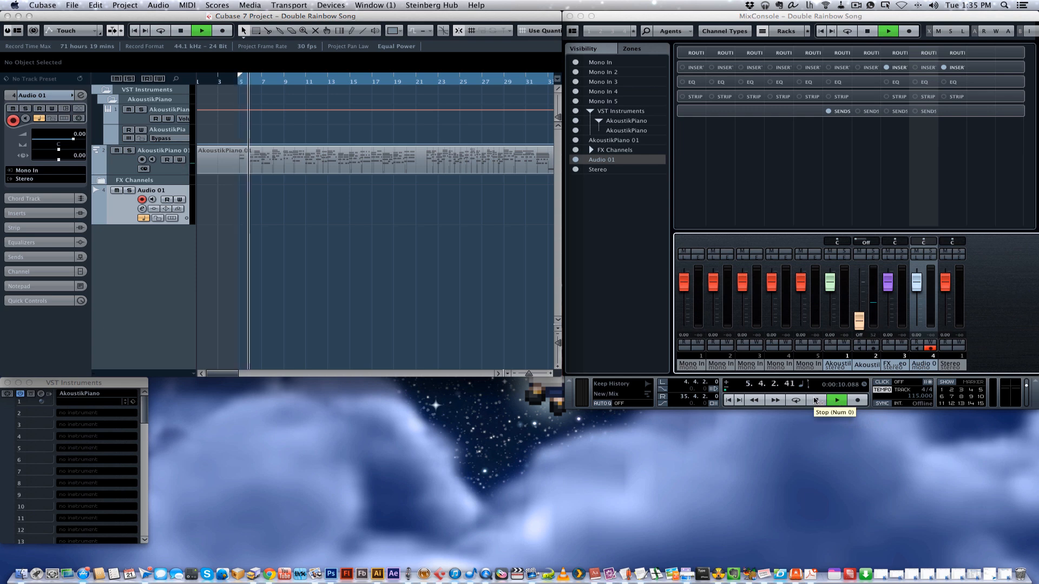
left_click(816, 401)
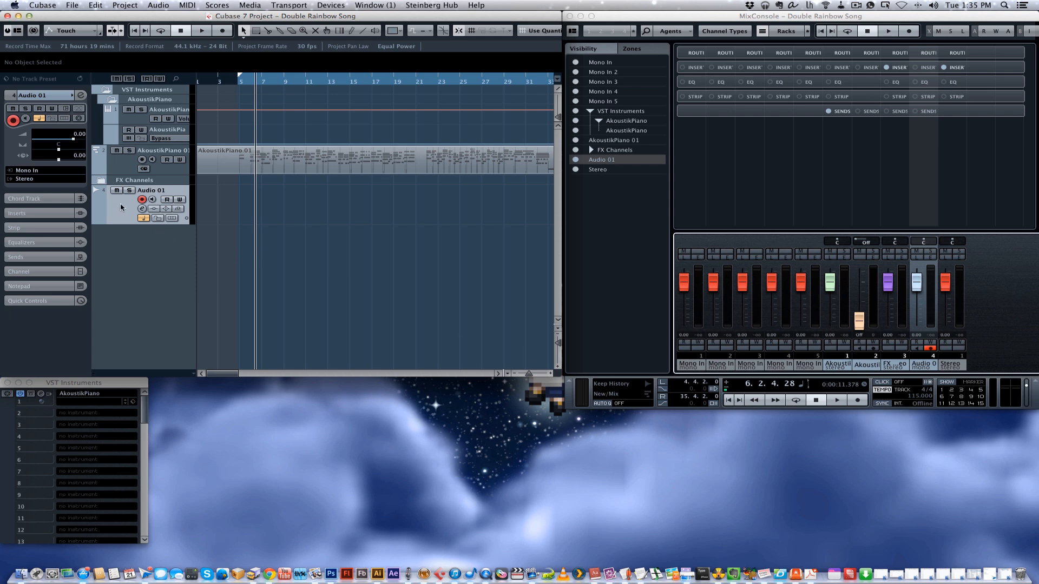
left_click(142, 160)
left_click(142, 159)
right_click(160, 259)
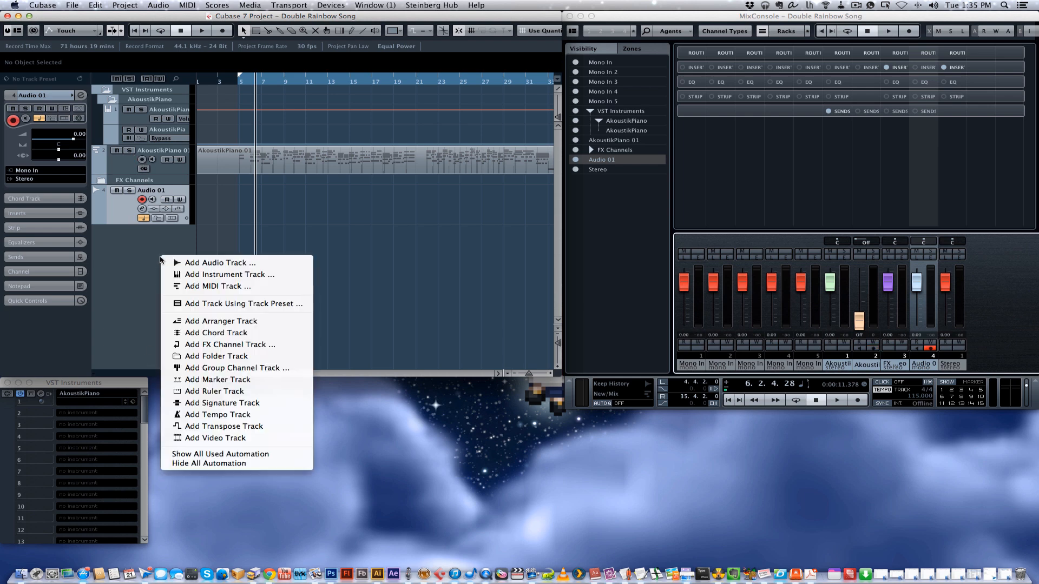
left_click(124, 258)
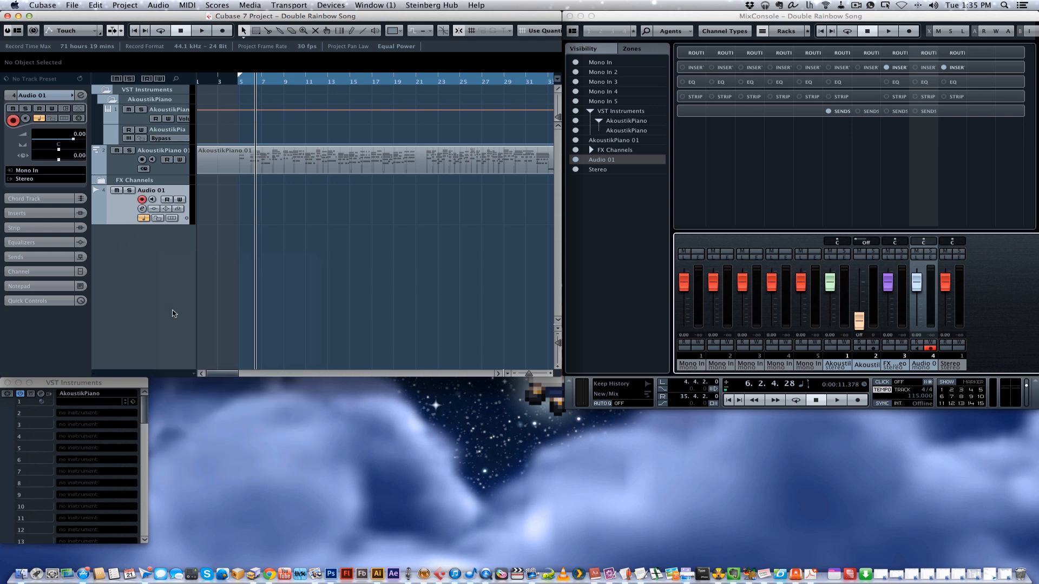
Step: Record a test take near the project start, record-enabling Audio 01 only while recording runs, and delete the resulting clip
left_click(141, 199)
left_click_drag(216, 79, 175, 79)
left_click(859, 400)
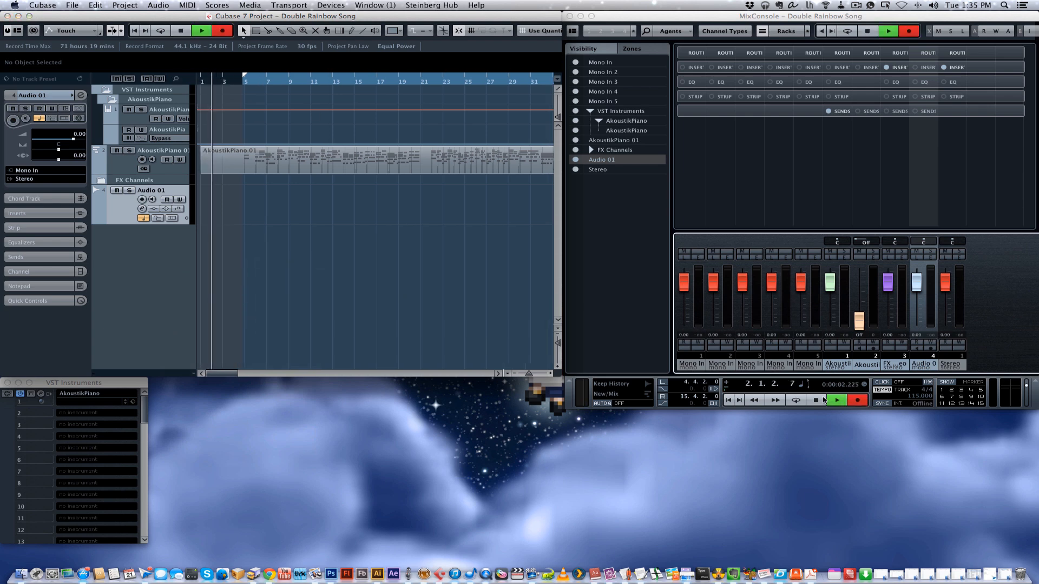
left_click(142, 201)
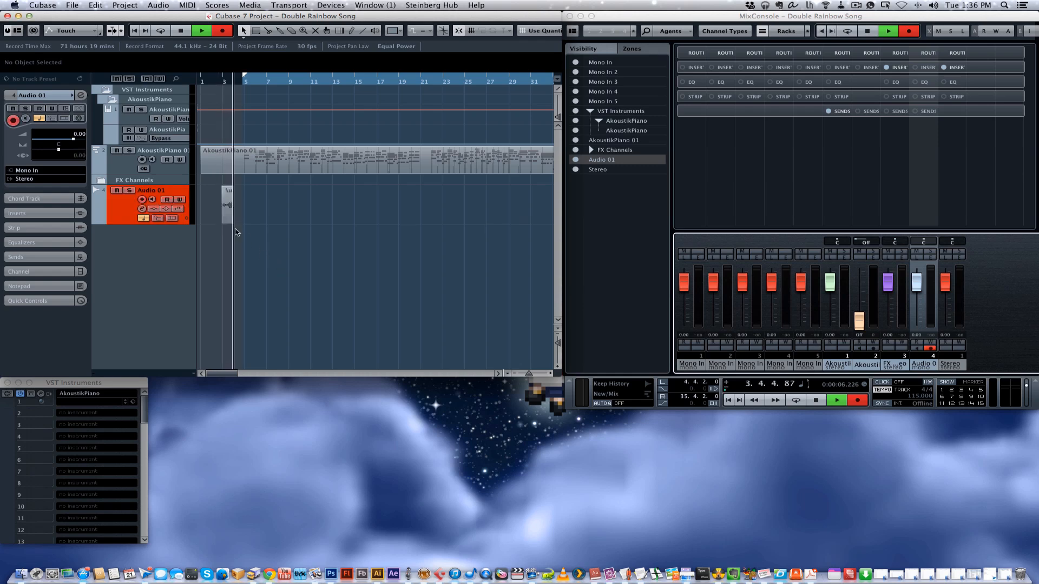
key("space")
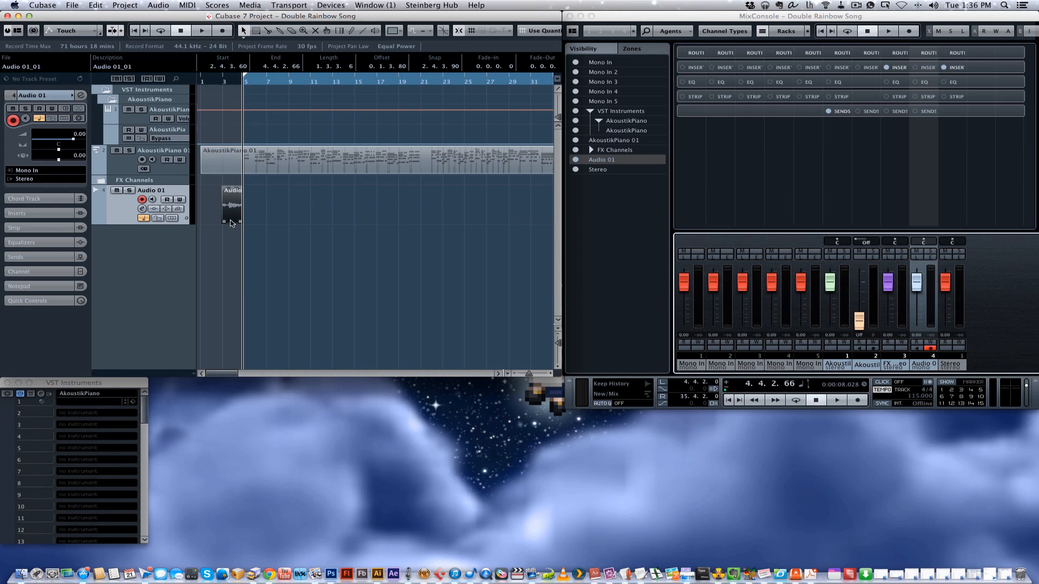
key("Delete")
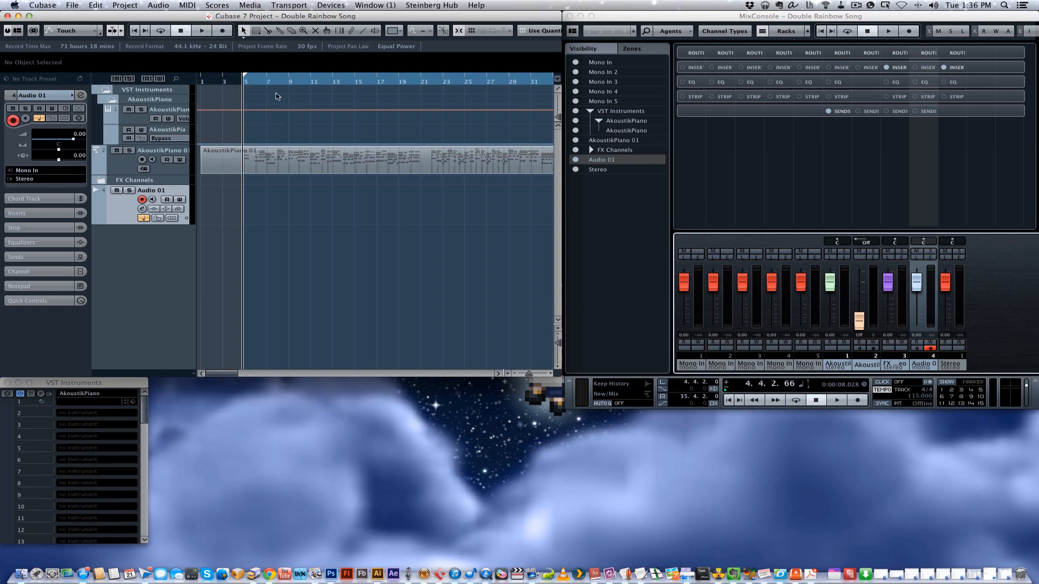
Step: Record a take on the Audio 01 track from about 4.2.2.60 to just past bar 13
left_click(237, 82)
left_click_drag(237, 82, 233, 108)
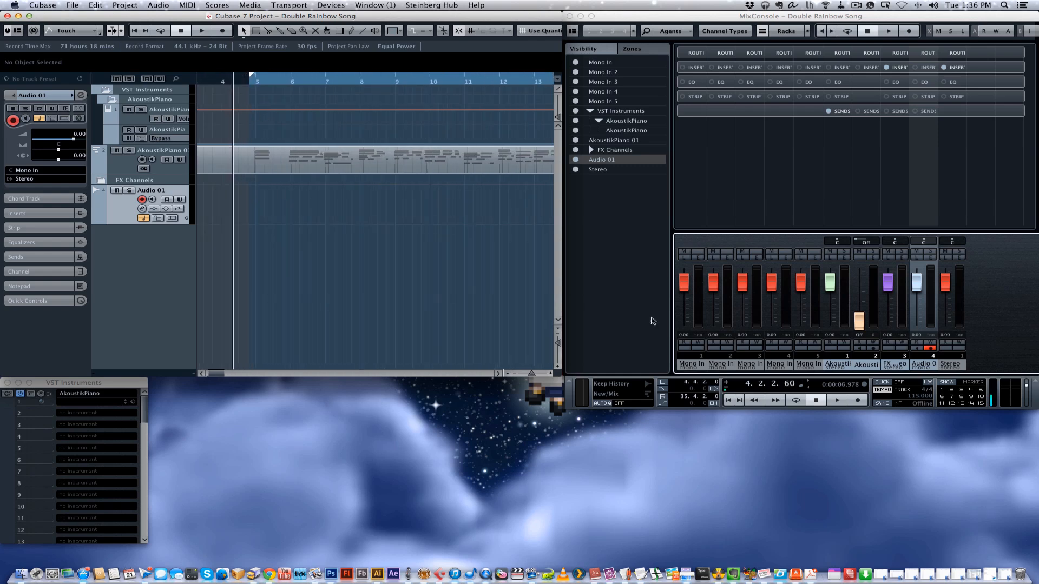
left_click(858, 401)
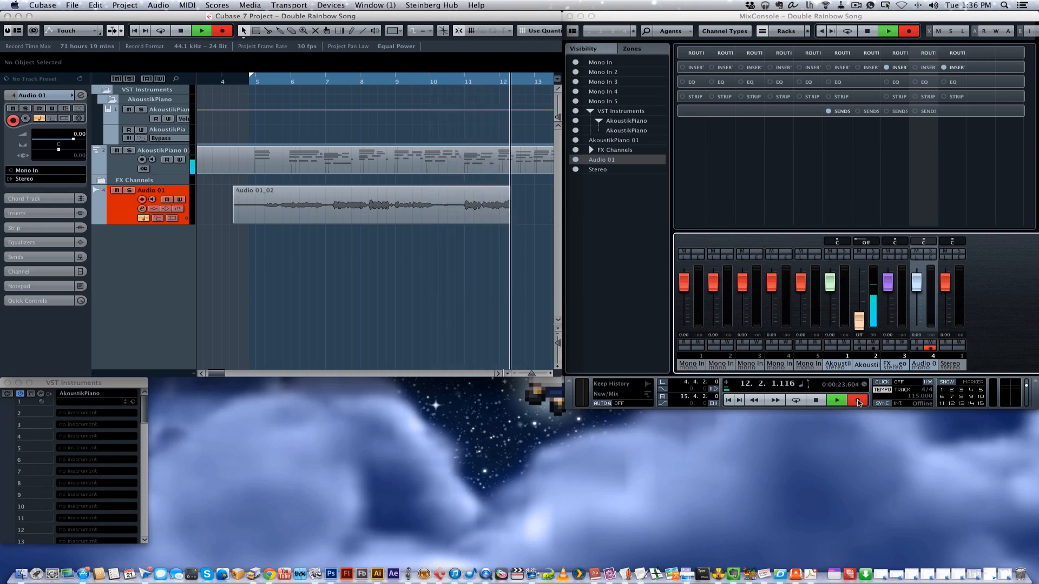
left_click(858, 403)
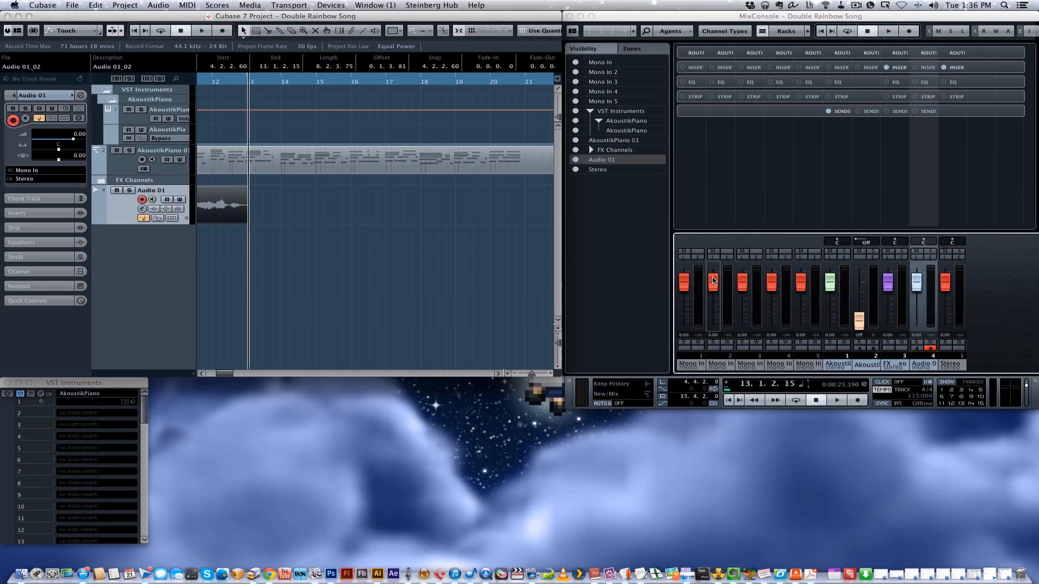
Step: Return the project cursor to 4.4.1.0 and play back the opening bars of the new Audio 01 recording
scroll(545, 278, "left", 10)
left_click_drag(331, 81, 324, 75)
left_click(328, 86)
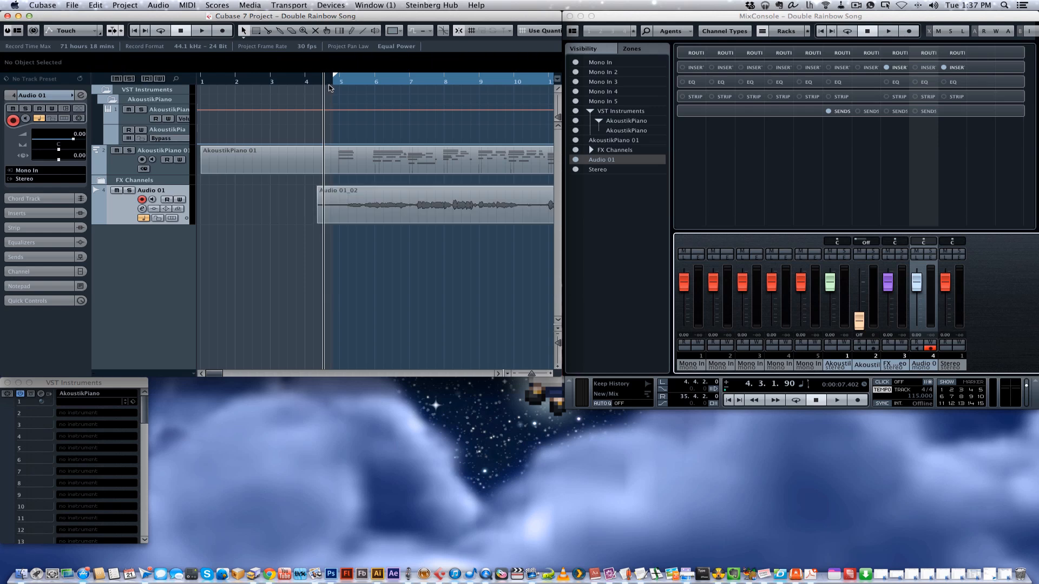
left_click(331, 81)
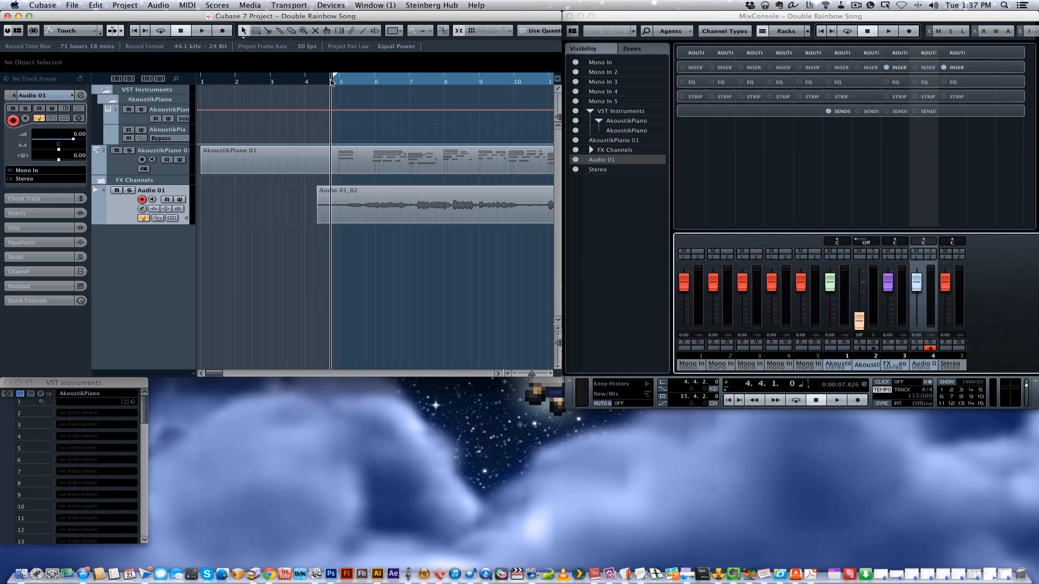
key("space")
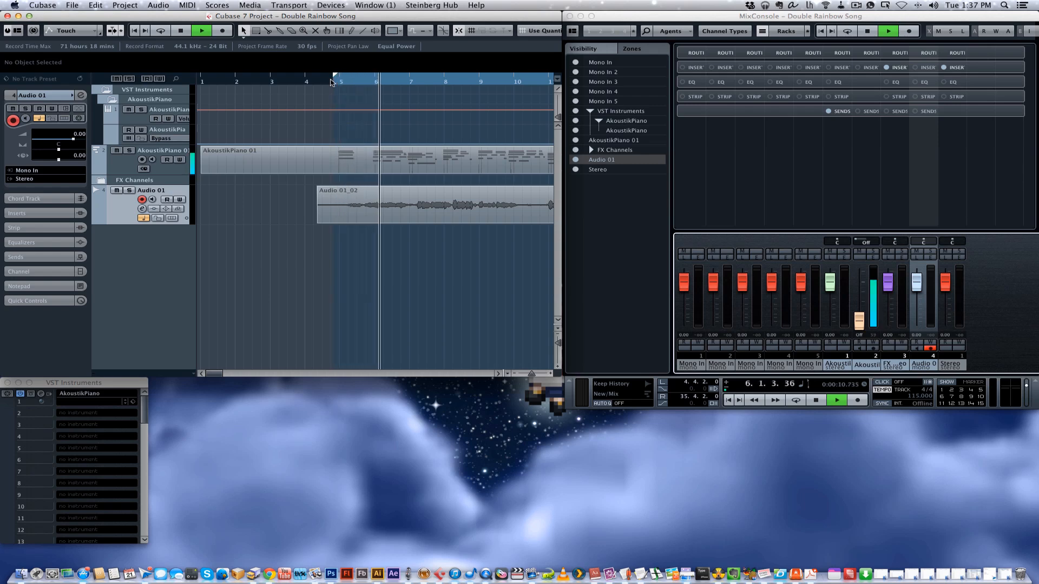
key("space")
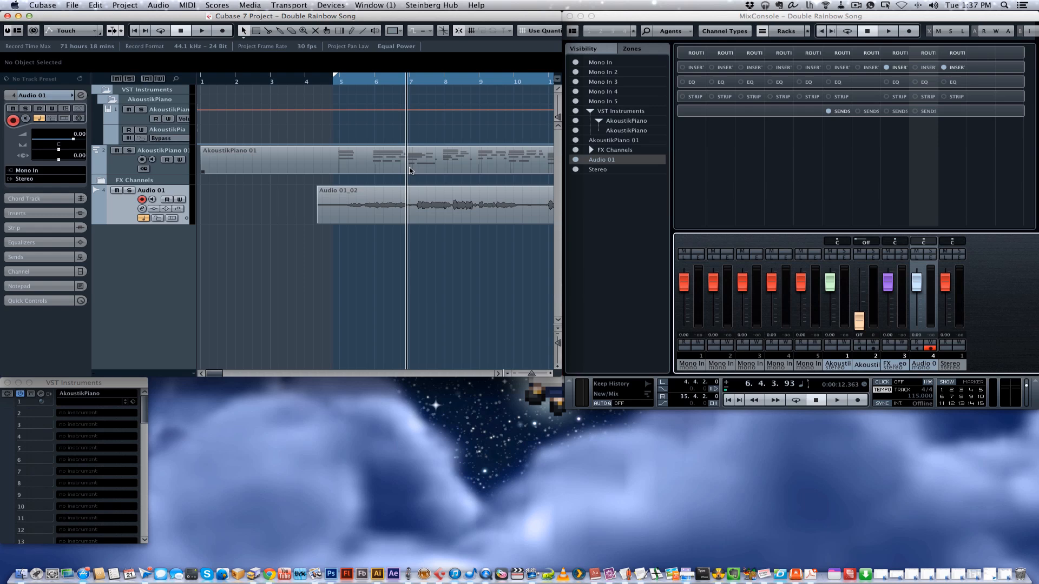
Step: Fit the whole Audio 01 recording in view and open the track's channel settings, moving the window clear of the track list
left_click(512, 374)
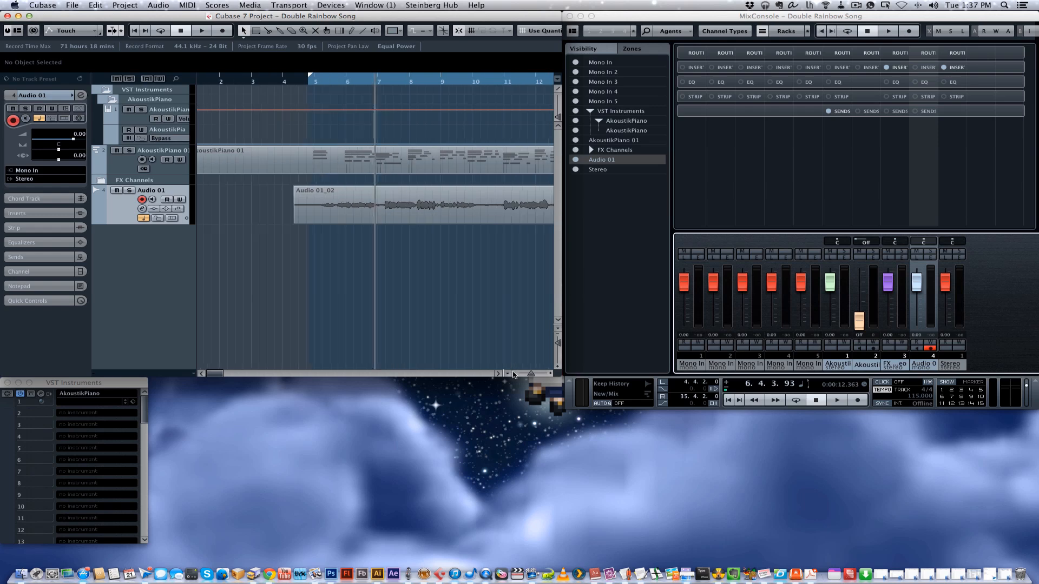
left_click(513, 374)
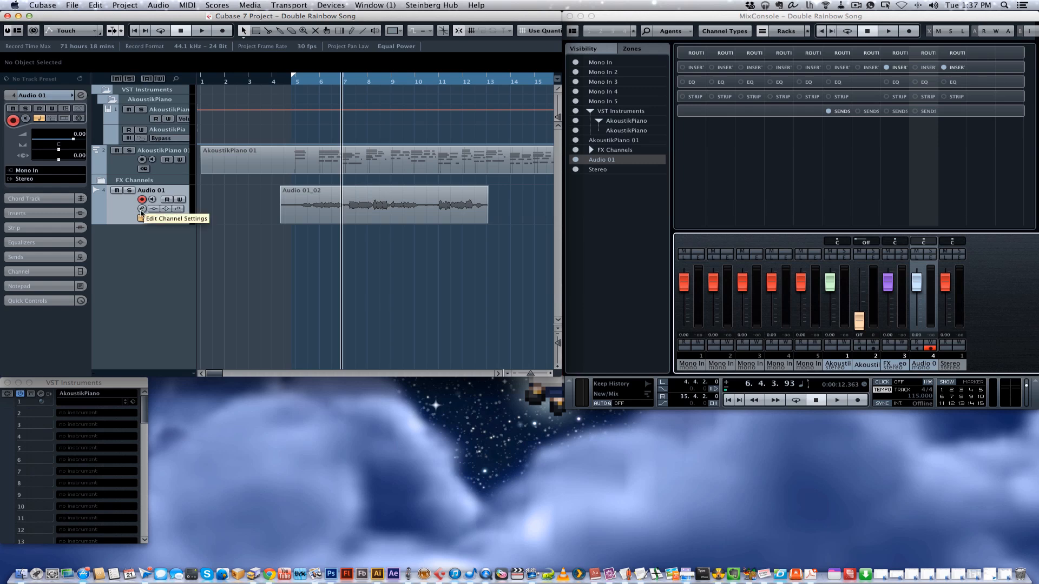
left_click(141, 210)
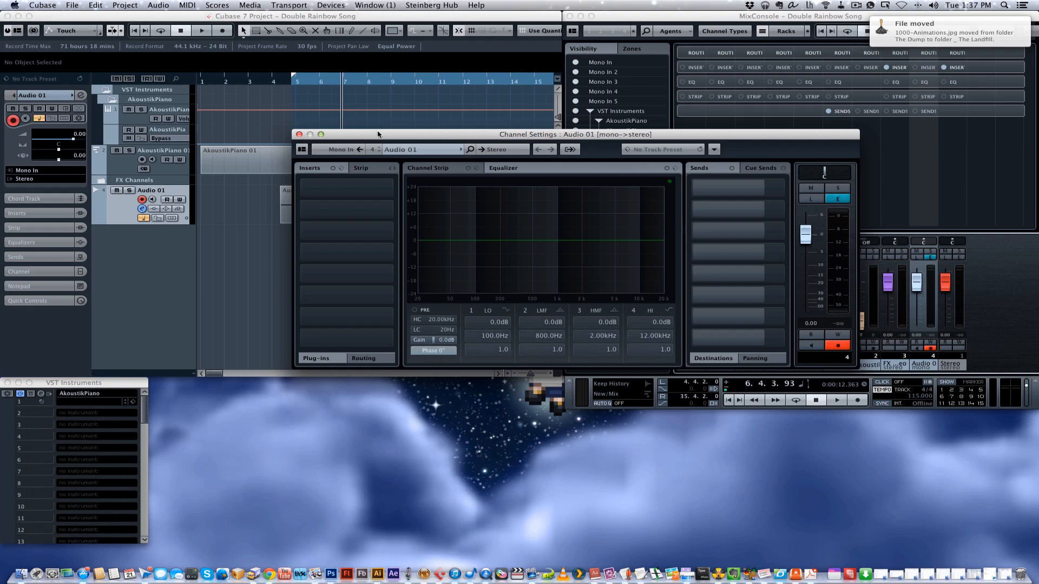
left_click_drag(378, 134, 449, 98)
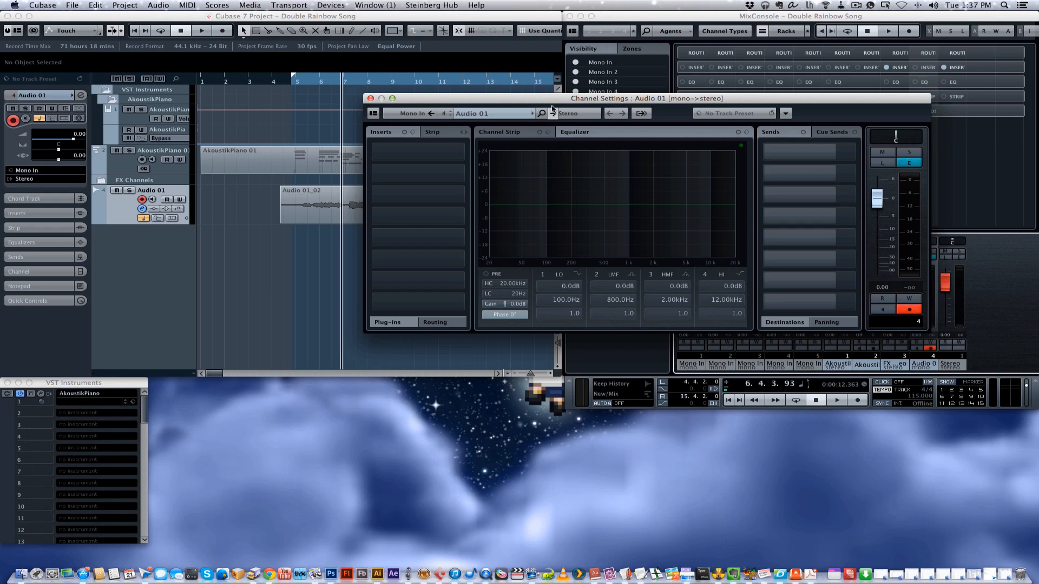
Step: Move the Audio 01 channel settings window below the recorded clips and shift the transport panel clear of it
left_click_drag(555, 102, 641, 104)
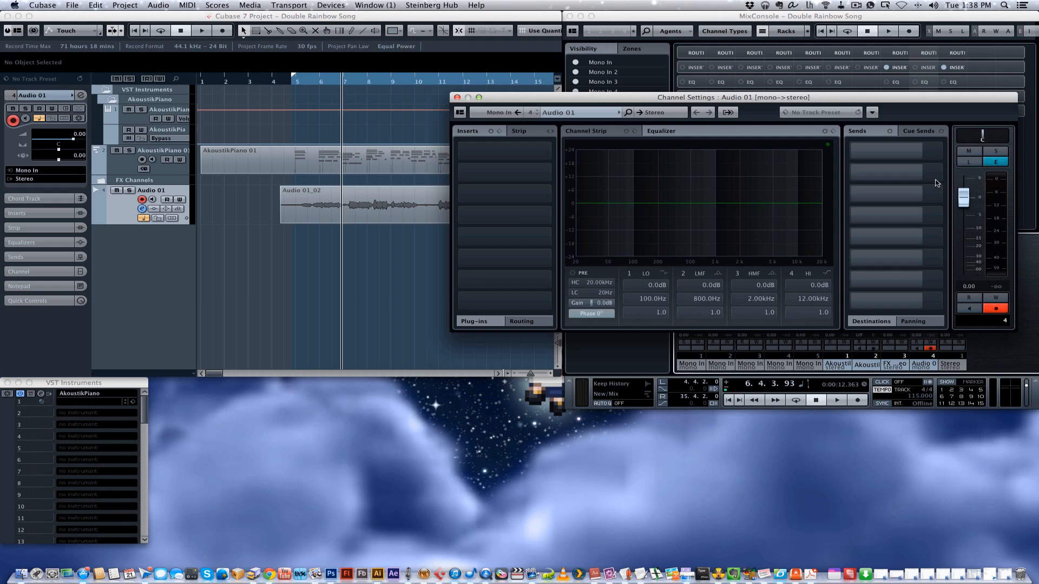
left_click(883, 154)
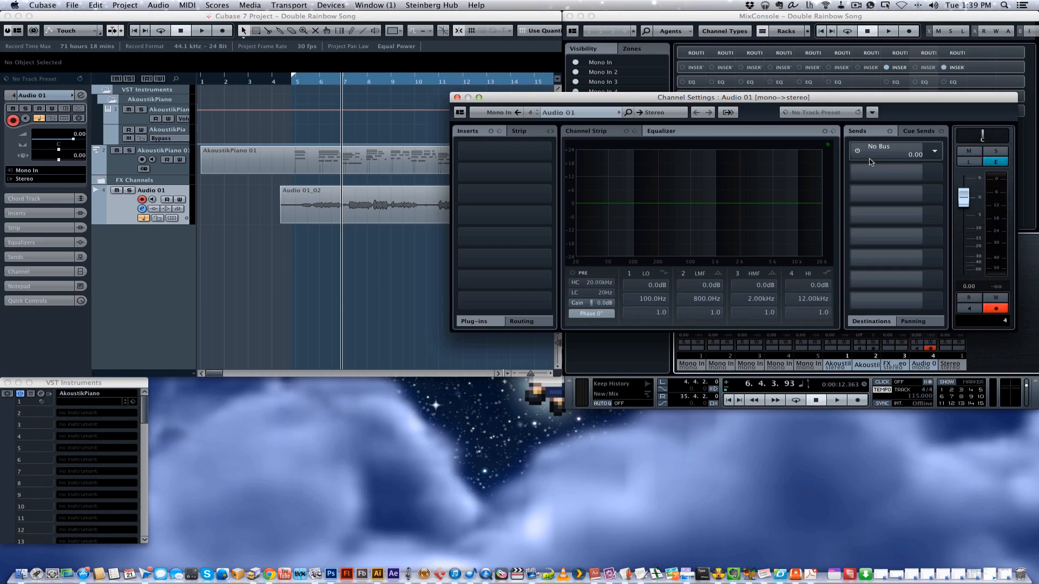
left_click_drag(835, 99, 582, 257)
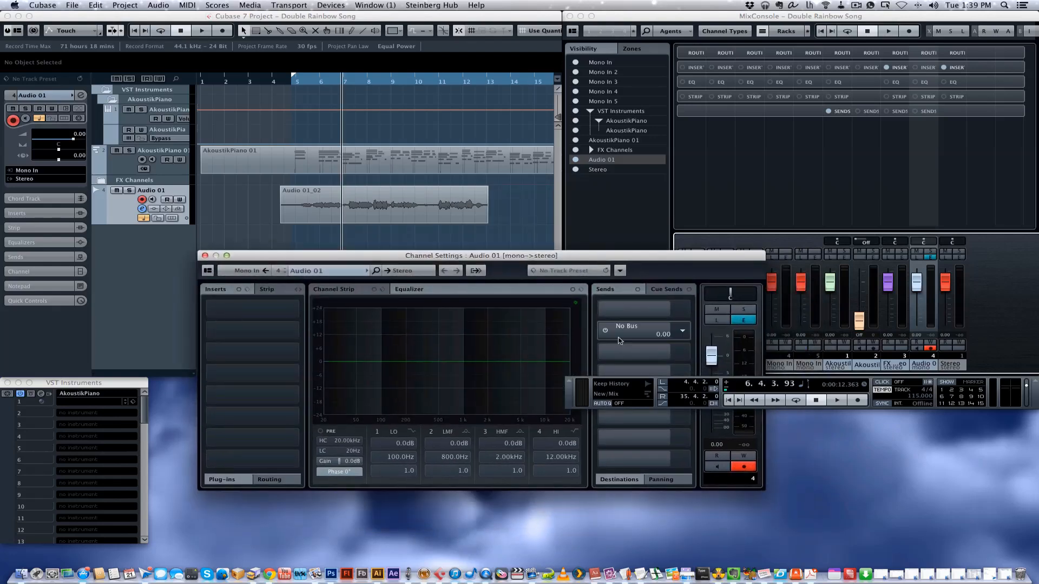
left_click_drag(569, 401, 498, 535)
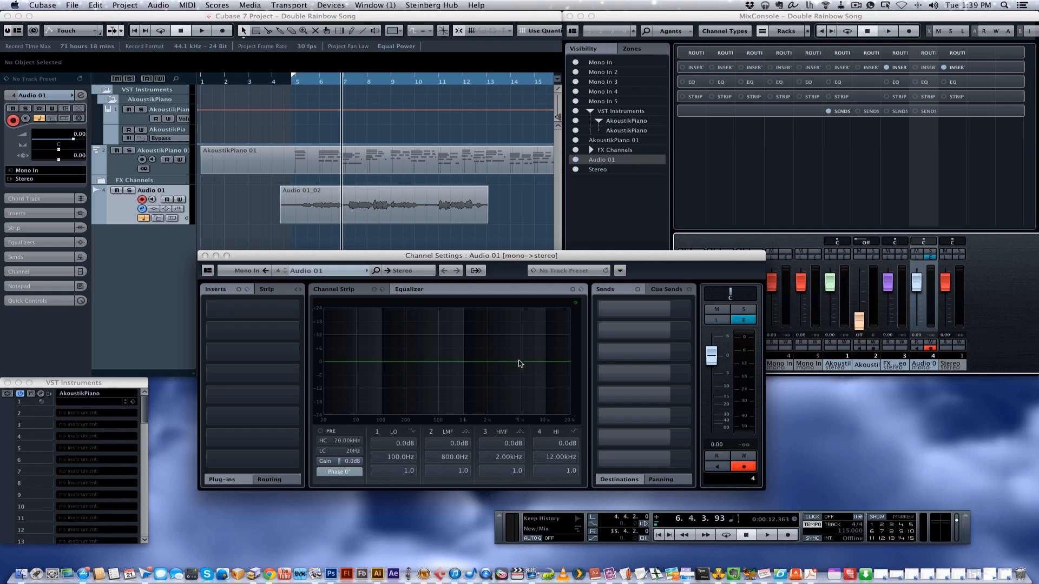
Step: Set the high band of Audio 01's equalizer to -2.0 dB at 3.60 kHz
mouse_move(519, 364)
left_mouse_down()
mouse_move(505, 349)
mouse_move(520, 381)
mouse_move(509, 369)
left_mouse_up()
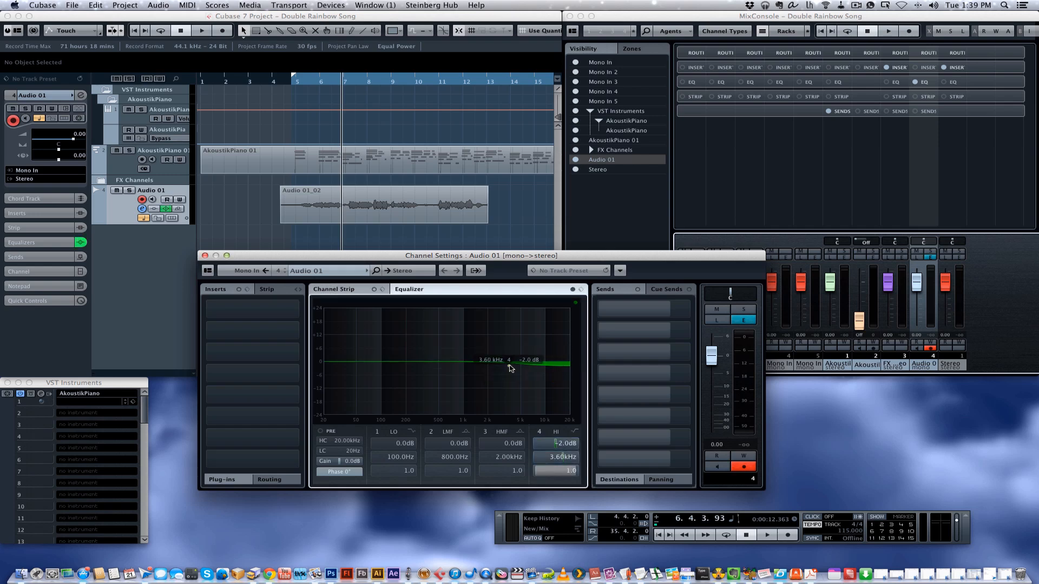
mouse_move(618, 376)
mouse_move(254, 308)
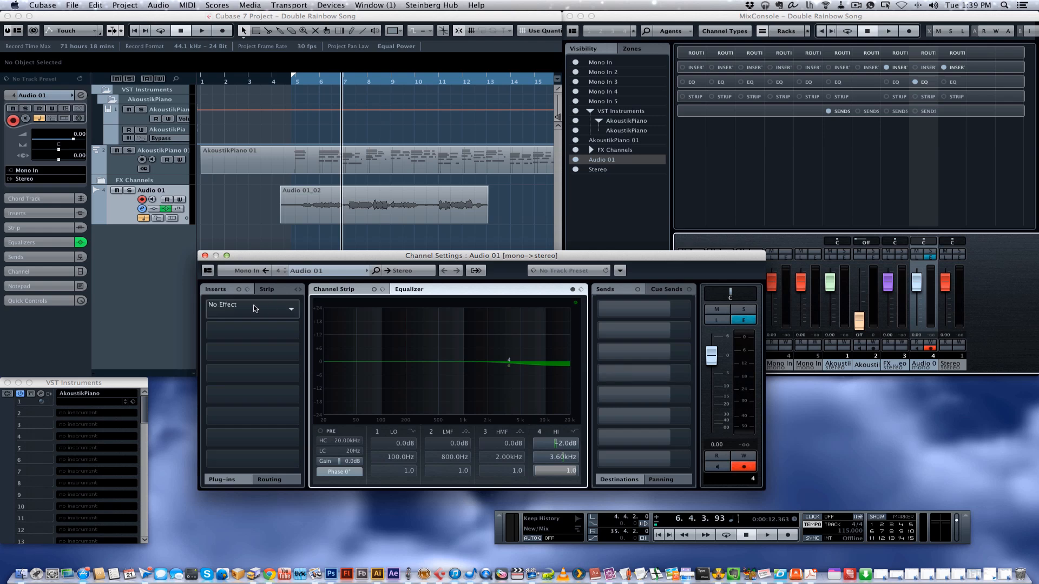
mouse_move(672, 311)
Step: Add a stereo FX channel track to the project with the RVerb Mono/Stereo reverb as its effect
left_click(145, 246)
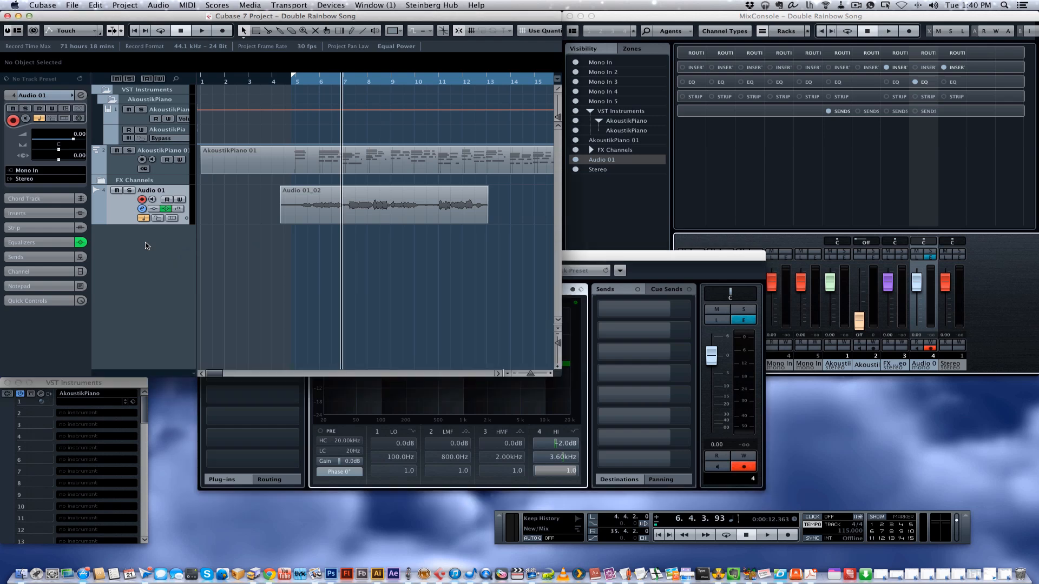
right_click(145, 246)
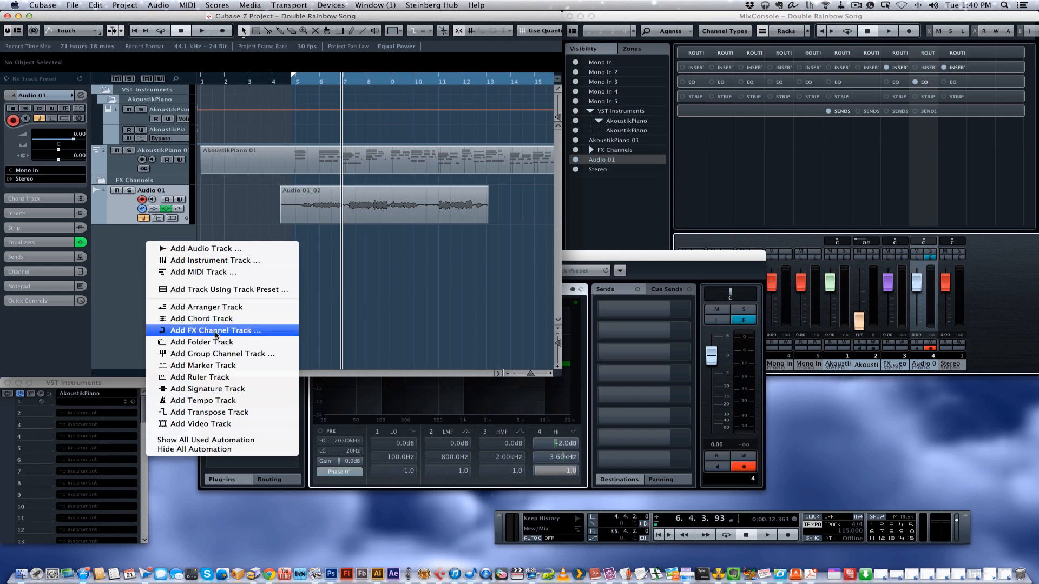
left_click(273, 331)
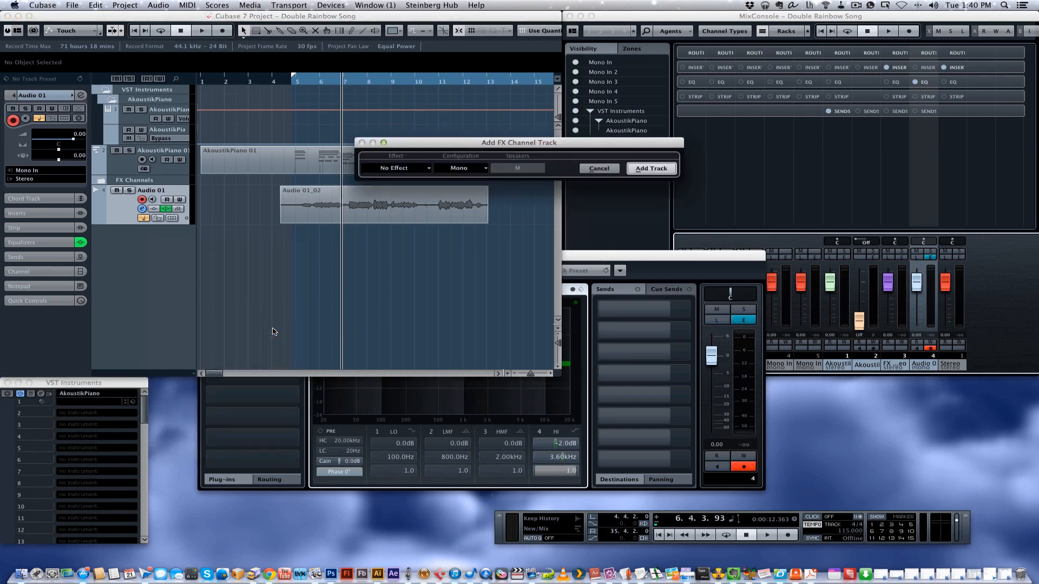
left_click(485, 169)
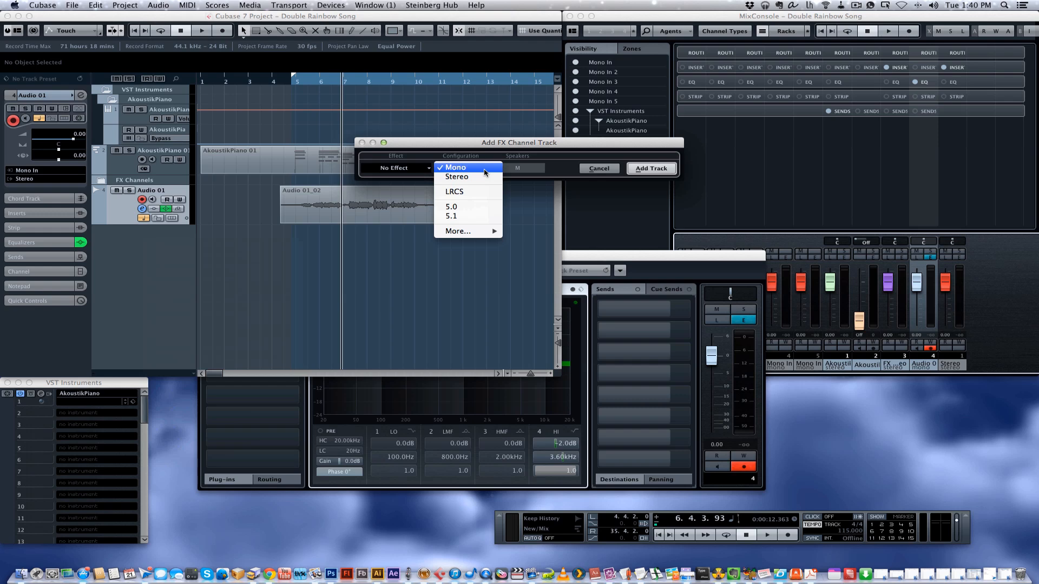
left_click(480, 176)
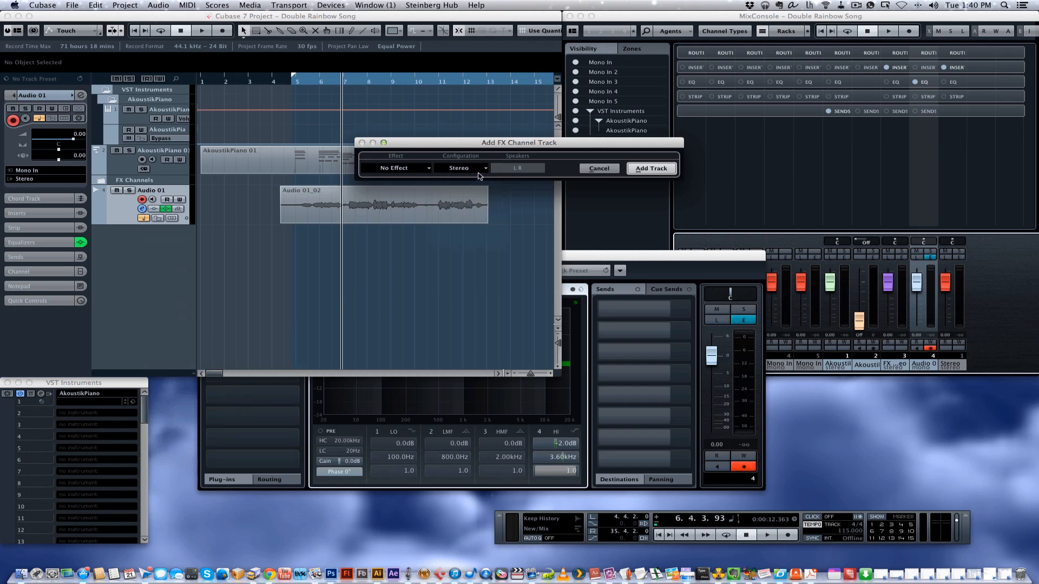
left_click(428, 170)
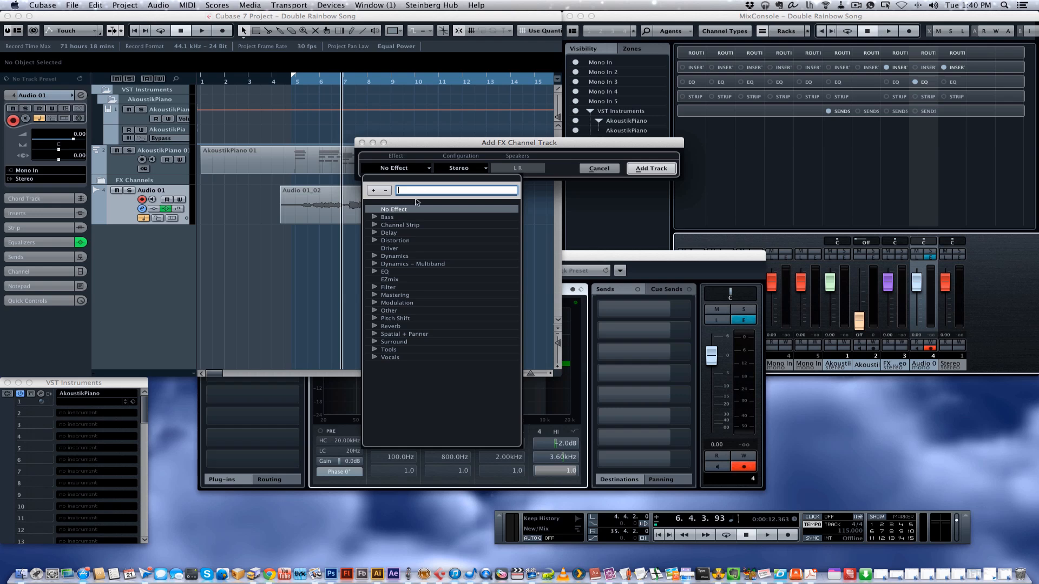
left_click(375, 327)
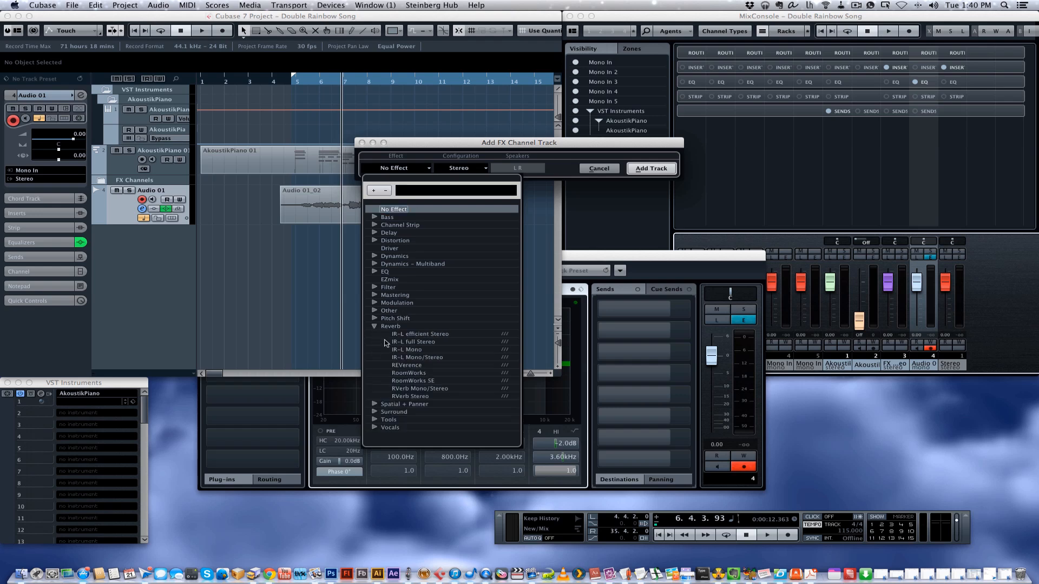
left_click(460, 389)
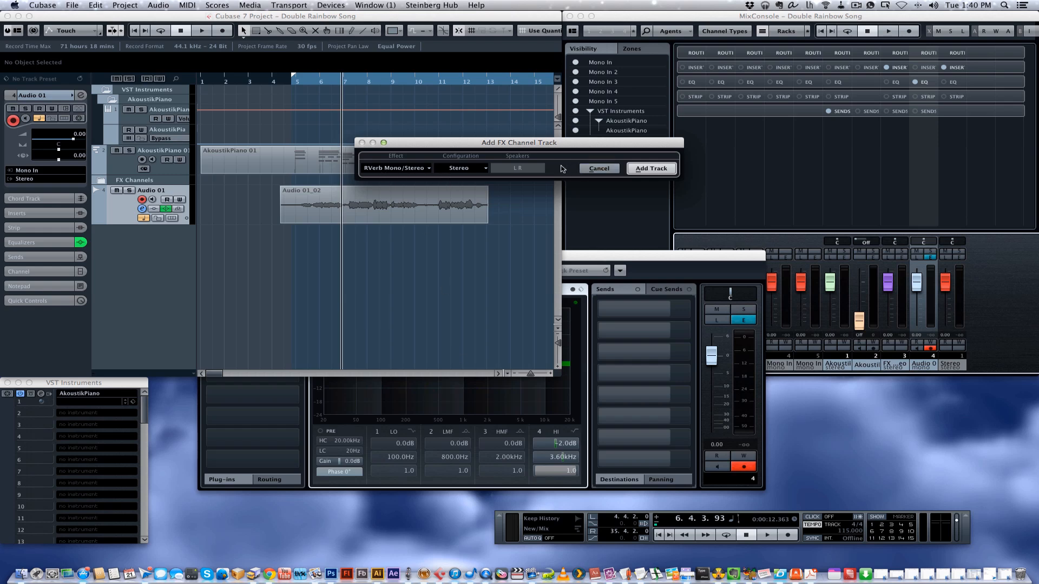
left_click(662, 170)
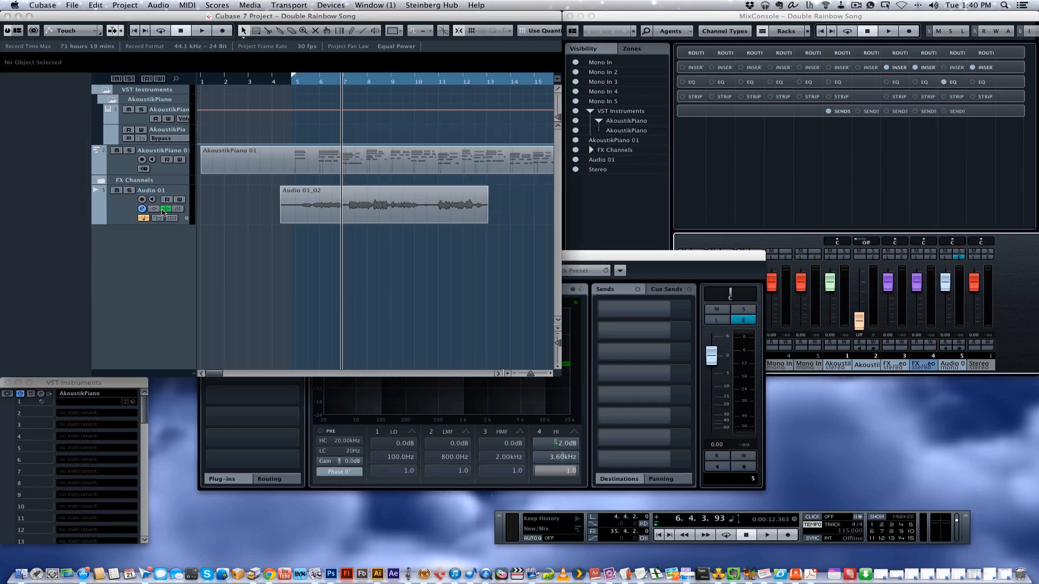
Step: Move the FX Channels folder above the VST Instruments folder in the track list and collapse both folders
left_click(159, 181)
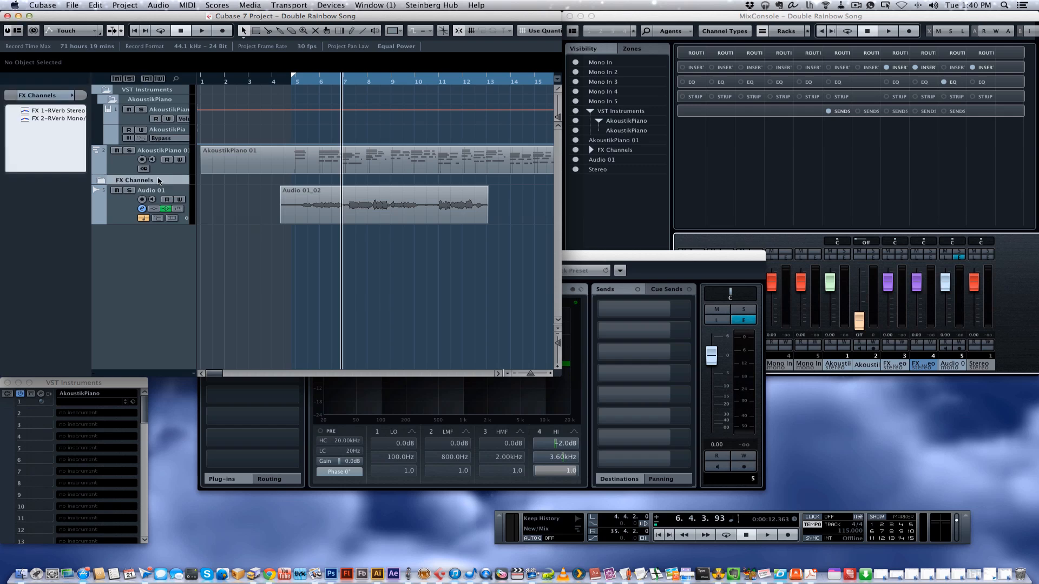
left_click(101, 181)
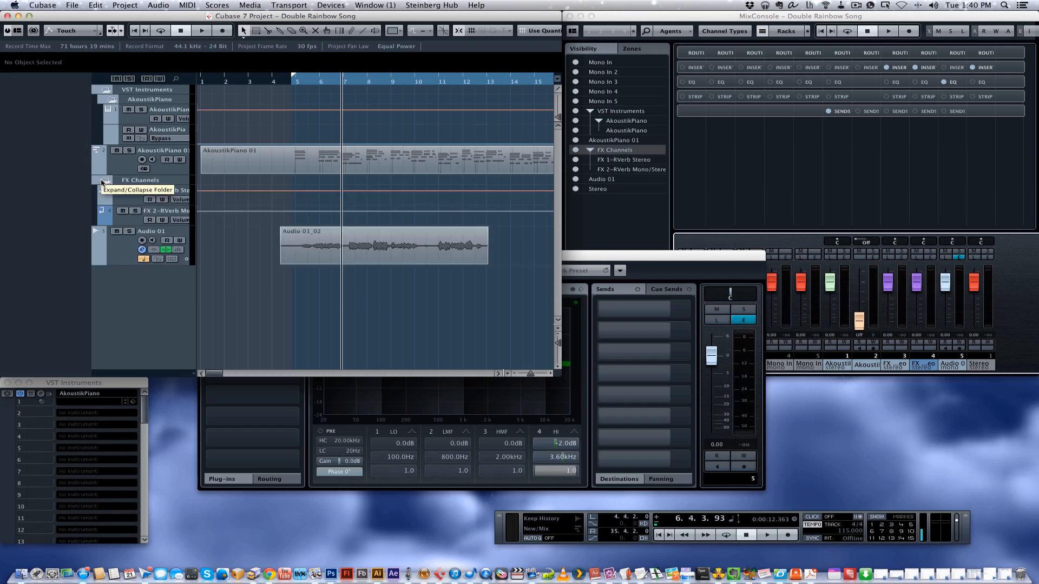
left_click_drag(122, 180, 122, 91)
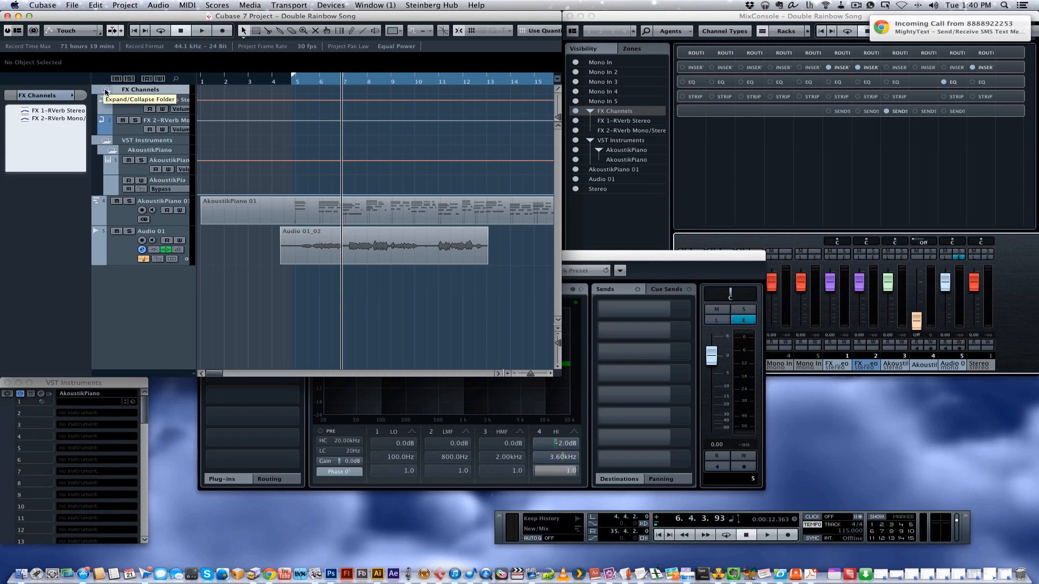
left_click(106, 91)
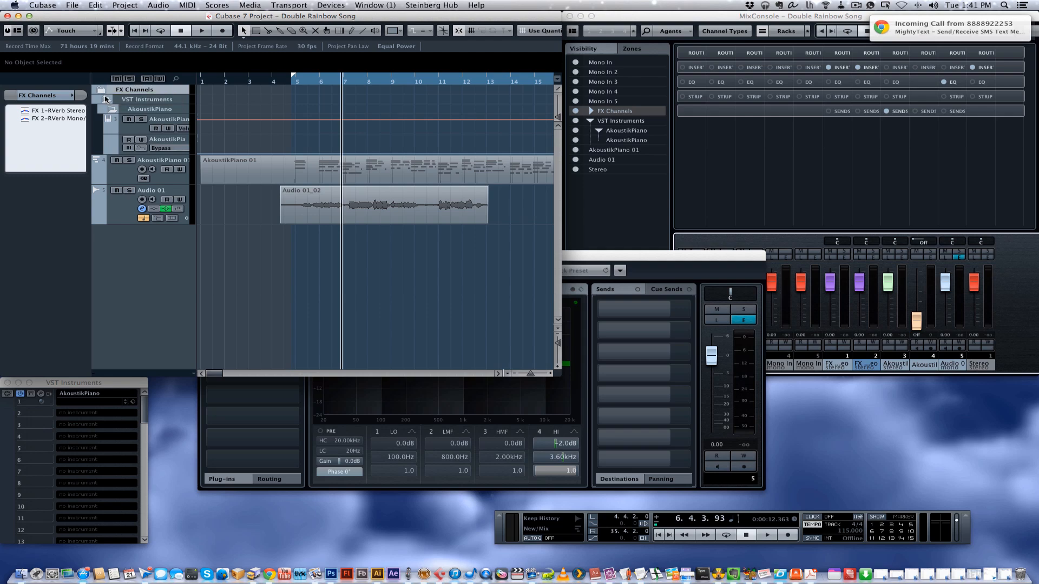
left_click(105, 100)
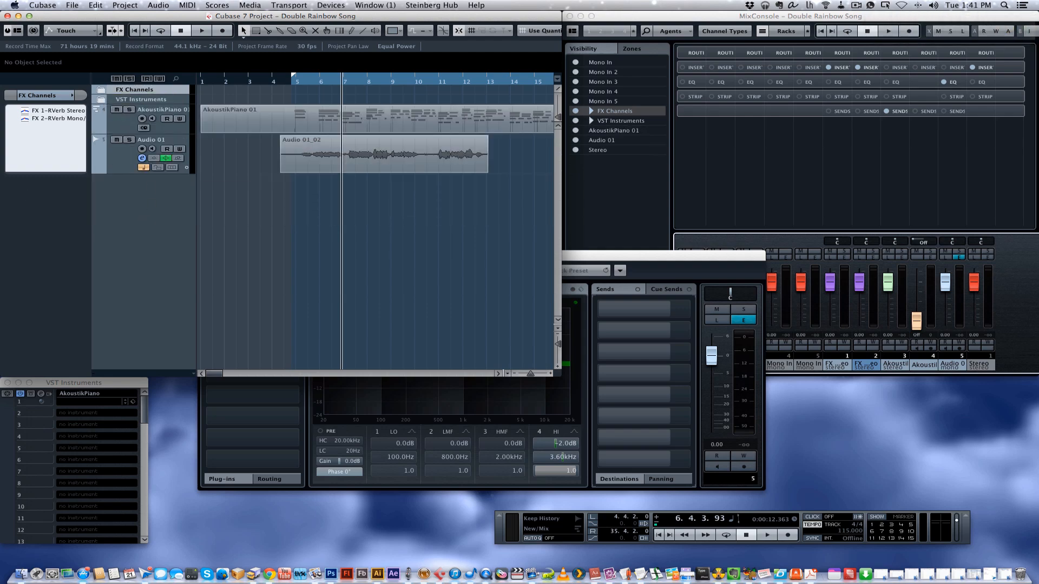
Step: Move the RVerb Mono/Stereo plug-in window off the tracks, check its Wet/dry setting and close the window
left_click_drag(300, 190, 784, 192)
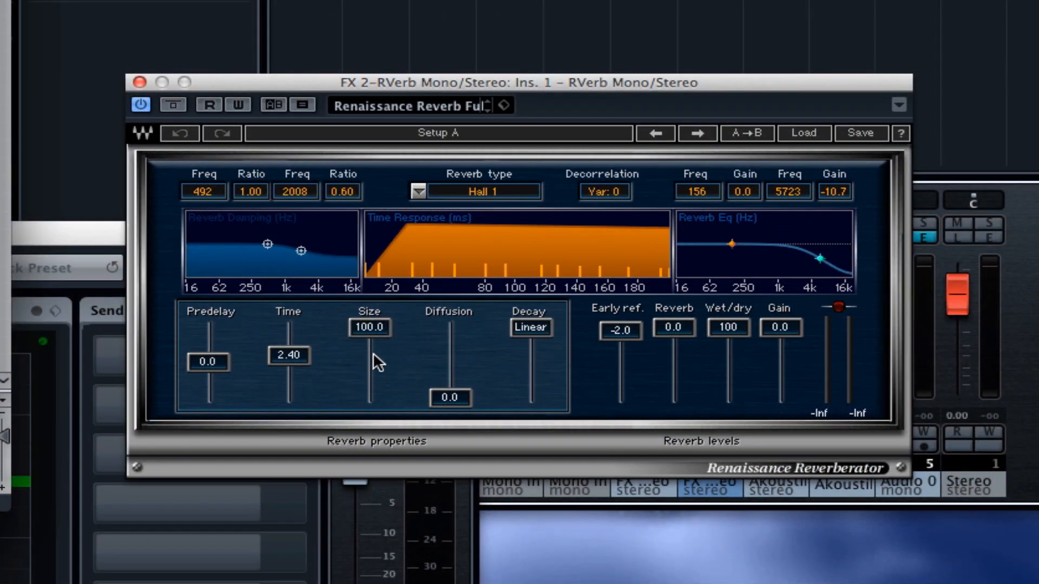
left_click(740, 329)
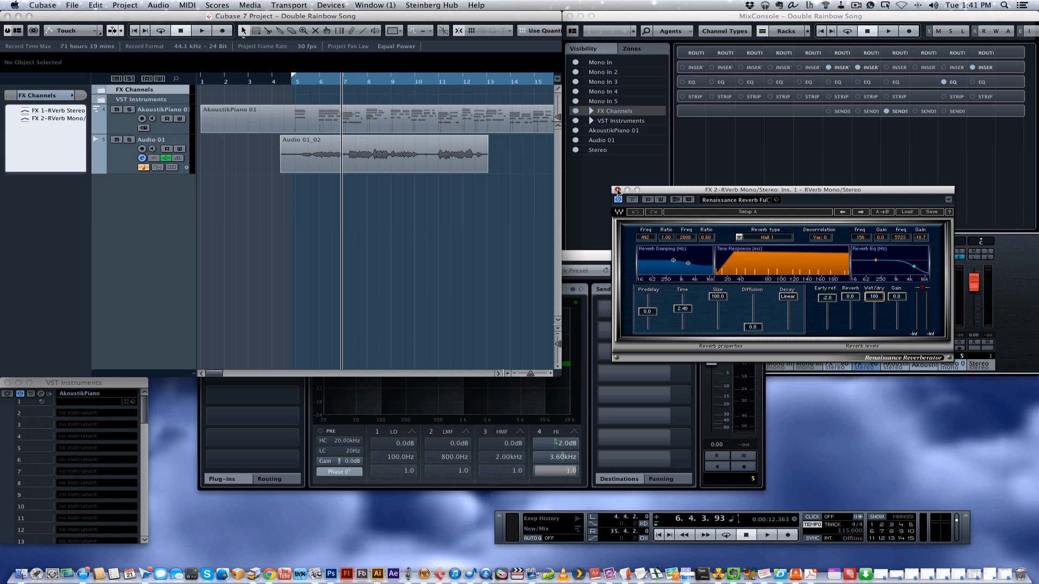
left_click(617, 190)
Step: Route Audio 01's first send to FX 2-RVerb Mono/Stereo and switch the send on
left_click(618, 264)
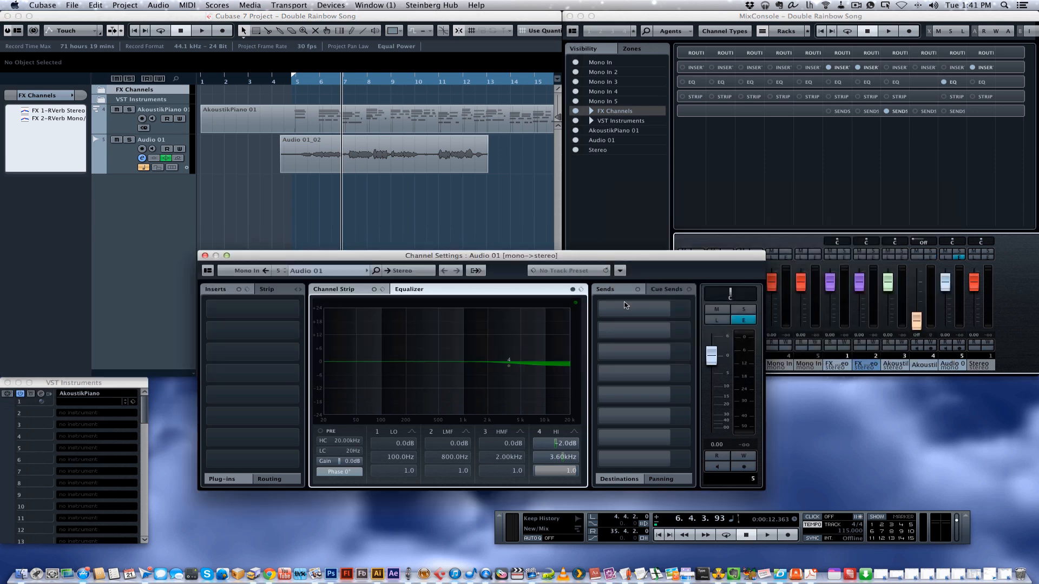
left_click(623, 311)
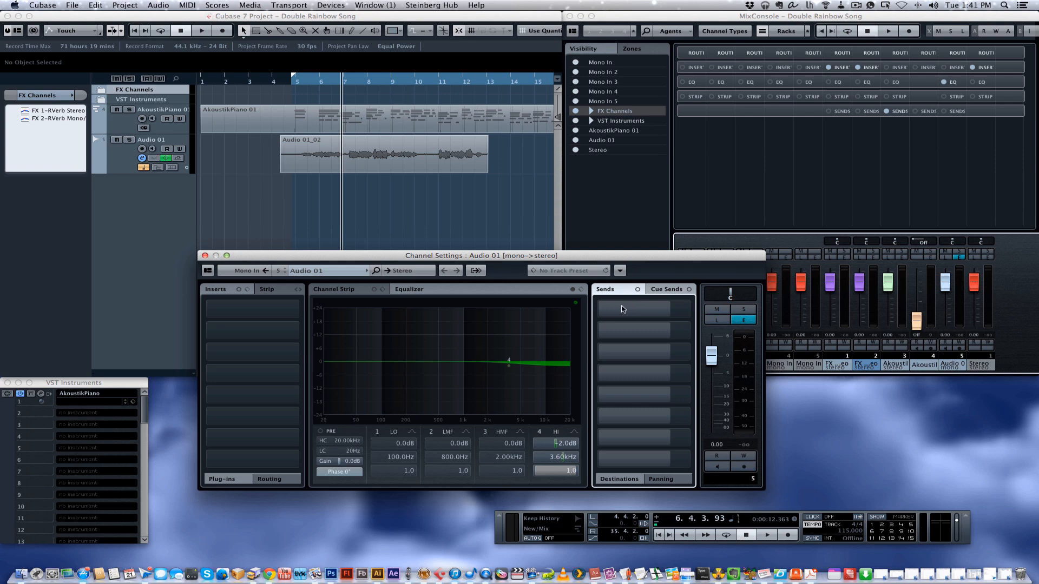
left_click(622, 308)
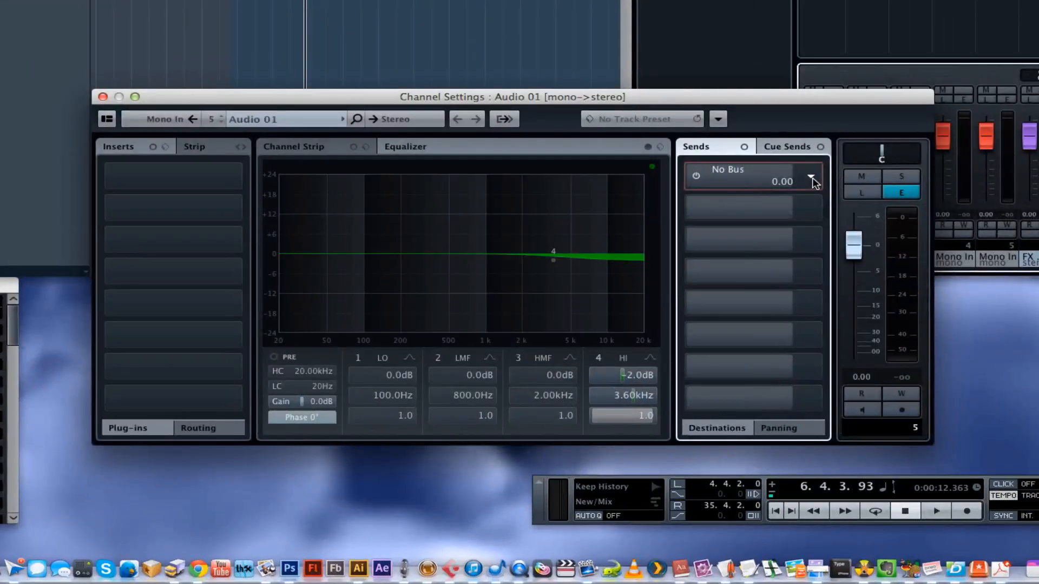
left_click(762, 226)
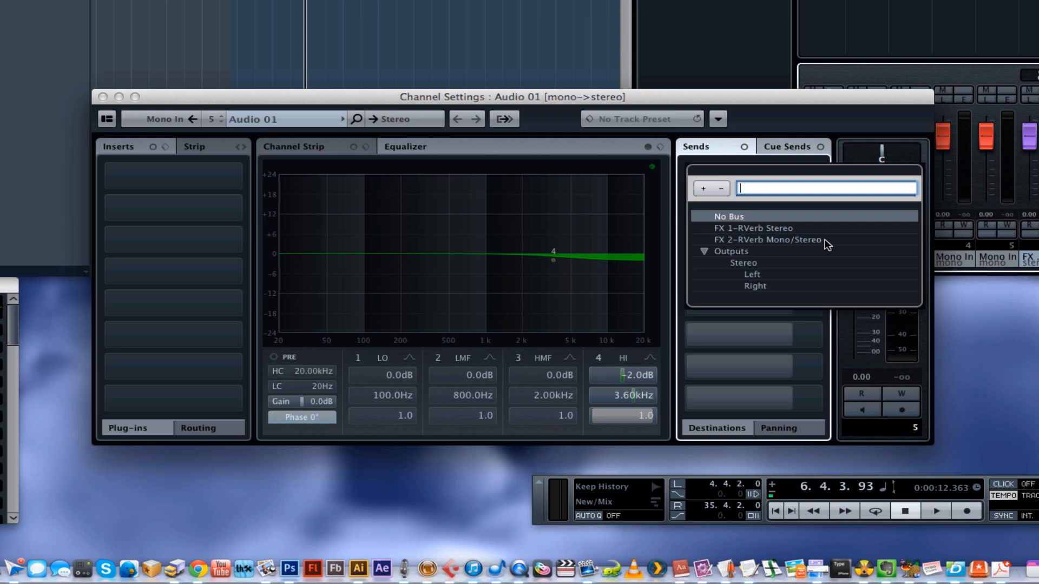
left_click(827, 242)
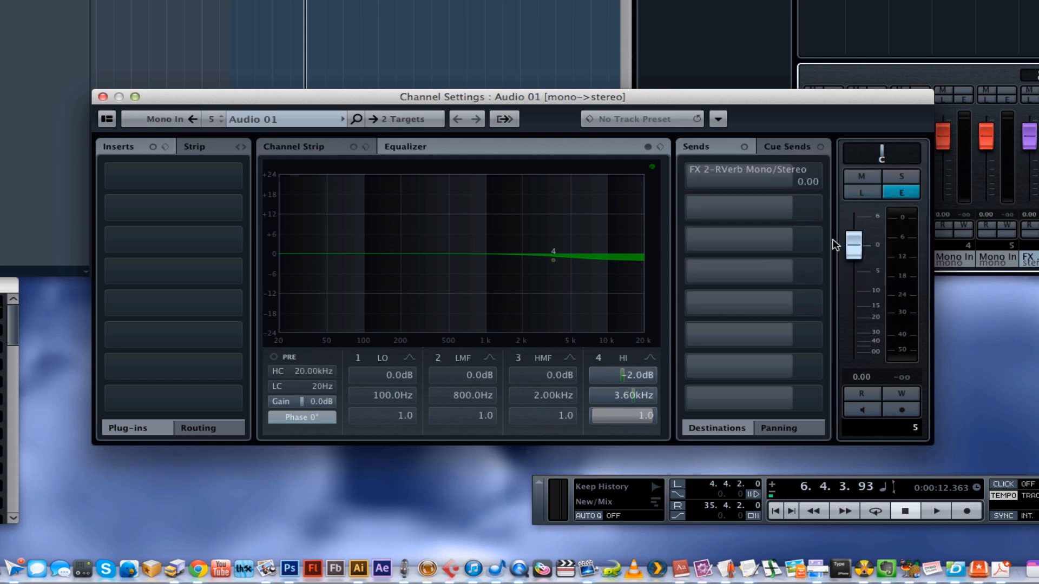
left_click(697, 177)
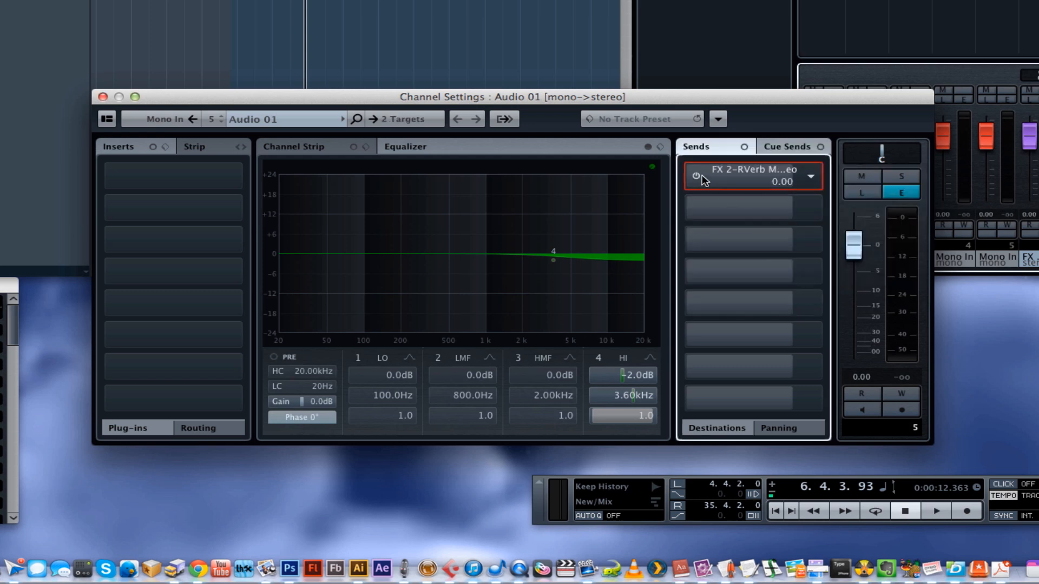
Step: Raise the FX 2-RVerb send level to 6.02 and play back the audio take from around bar 5
left_click_drag(785, 189, 838, 192)
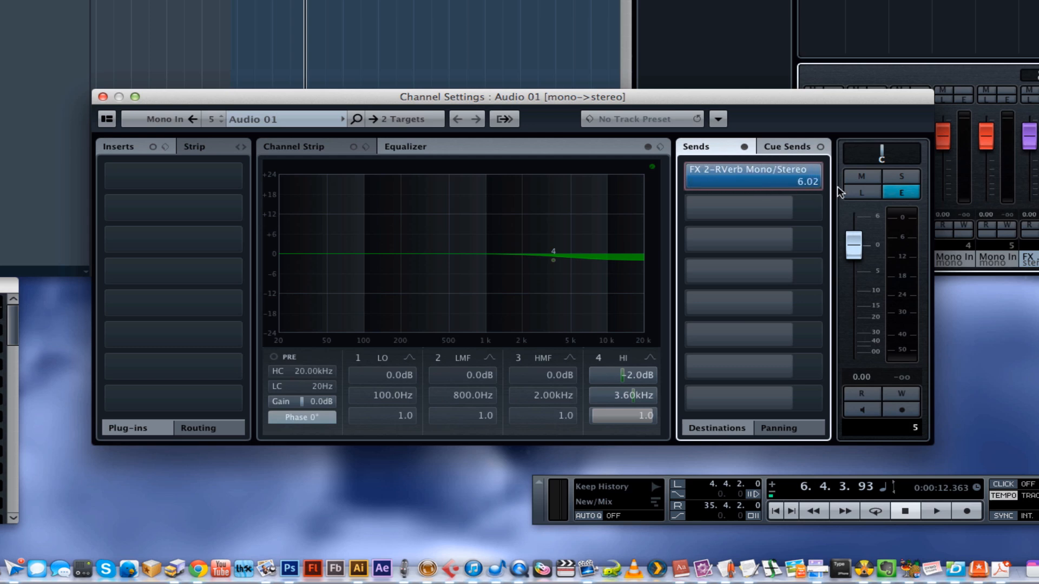
left_click(371, 23)
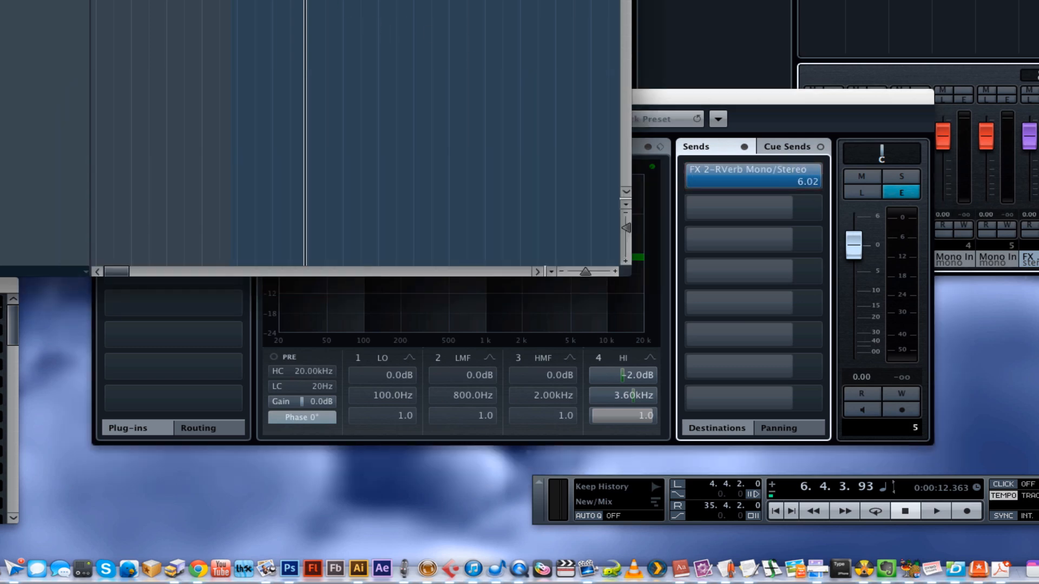
left_click_drag(230, 1, 245, 1)
key("space")
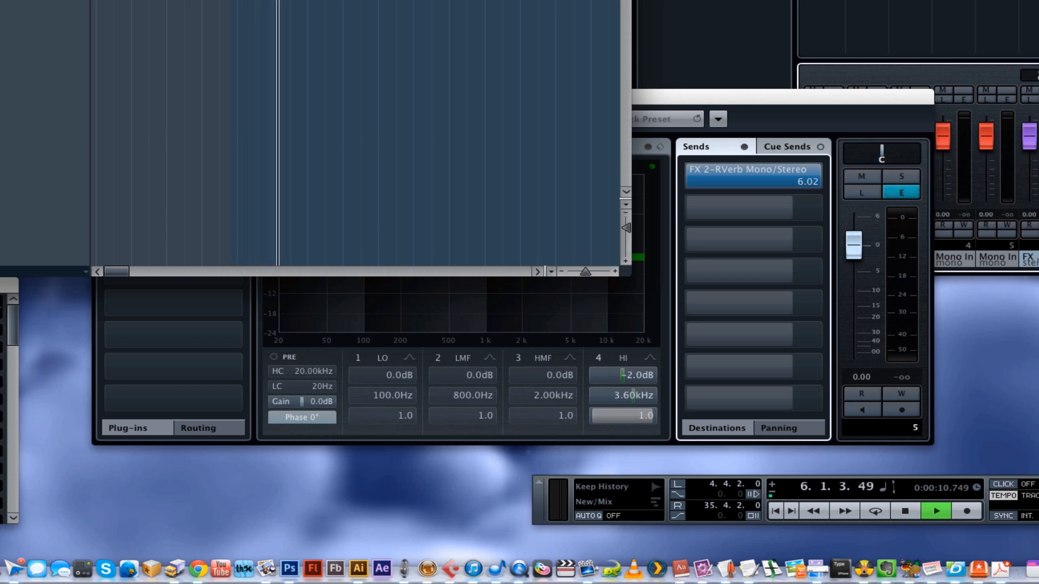
key("space")
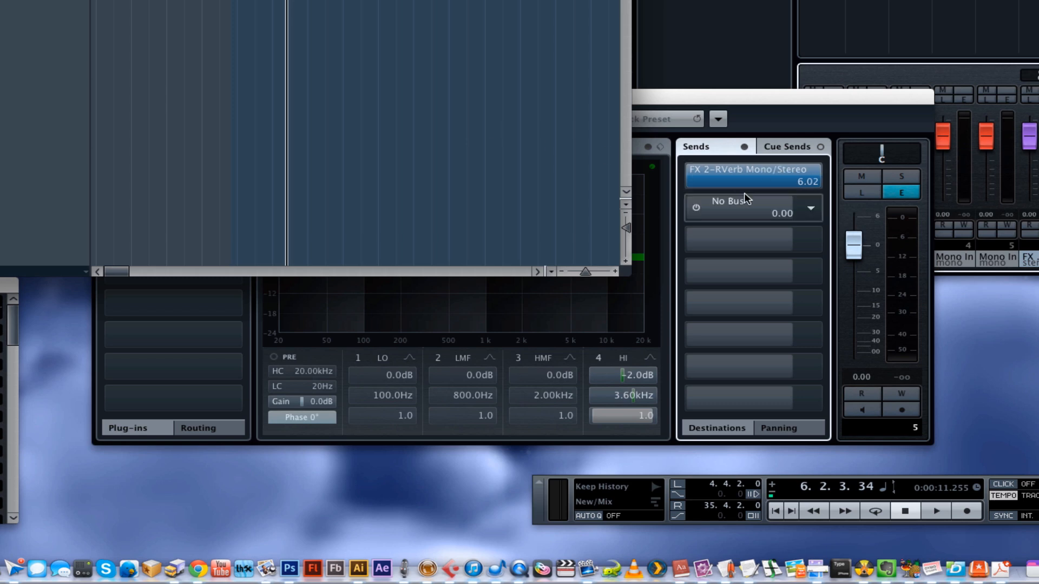
Step: Lower Audio 01's FX 2-RVerb send level to -18.4 and return to the project window
left_click(742, 177)
left_click_drag(738, 178, 644, 172)
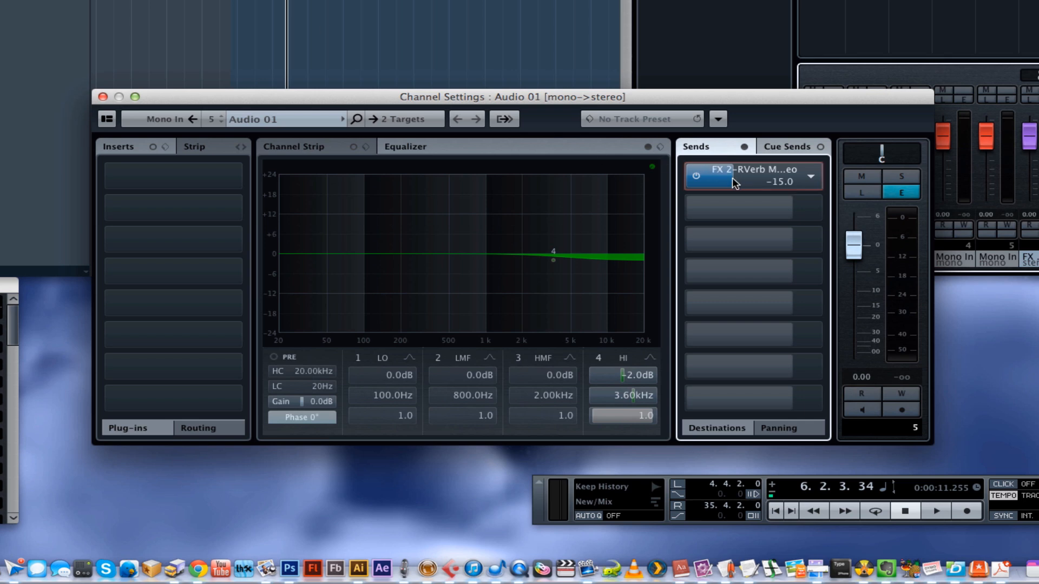
left_click_drag(733, 182, 725, 182)
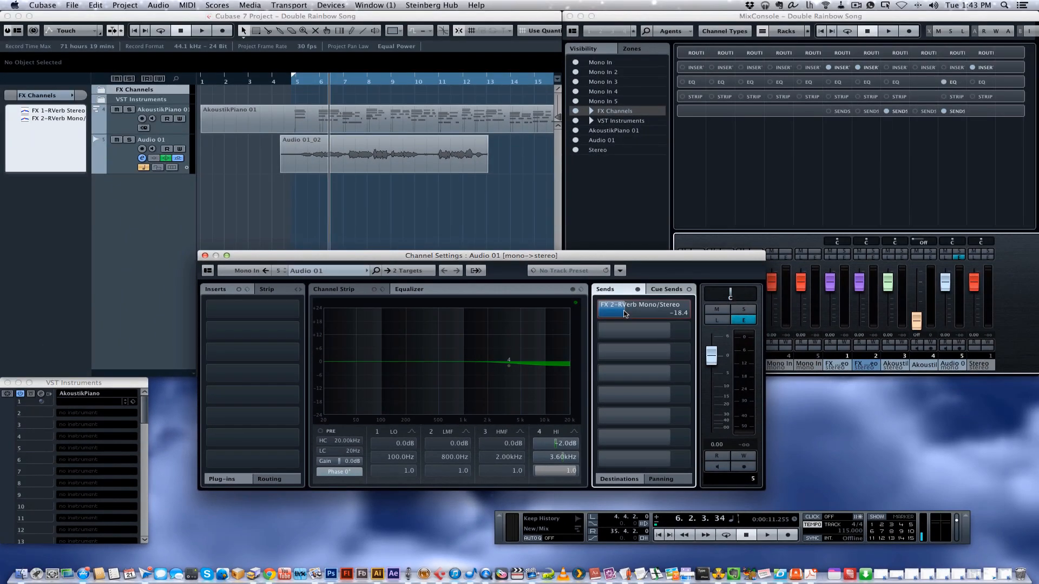
left_click(346, 198)
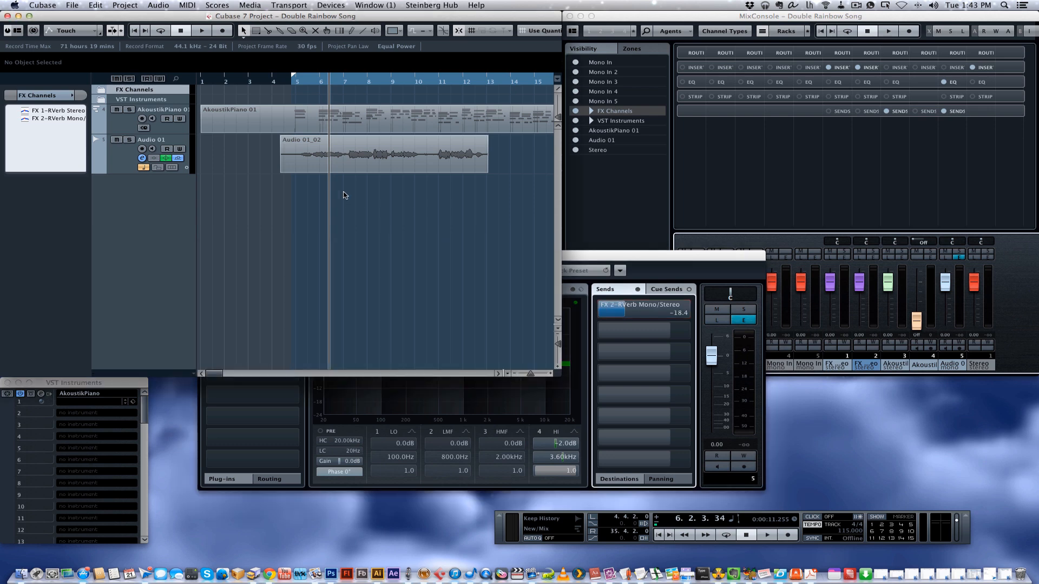
Step: Play back the audio take from around bar 5 to hear the reduced reverb send
left_click(295, 82)
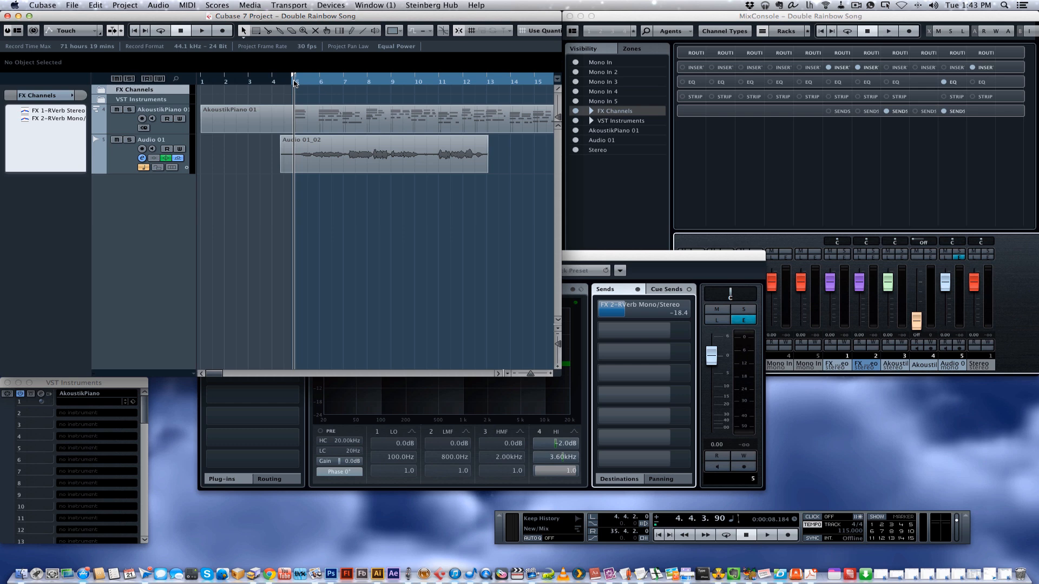
key("space")
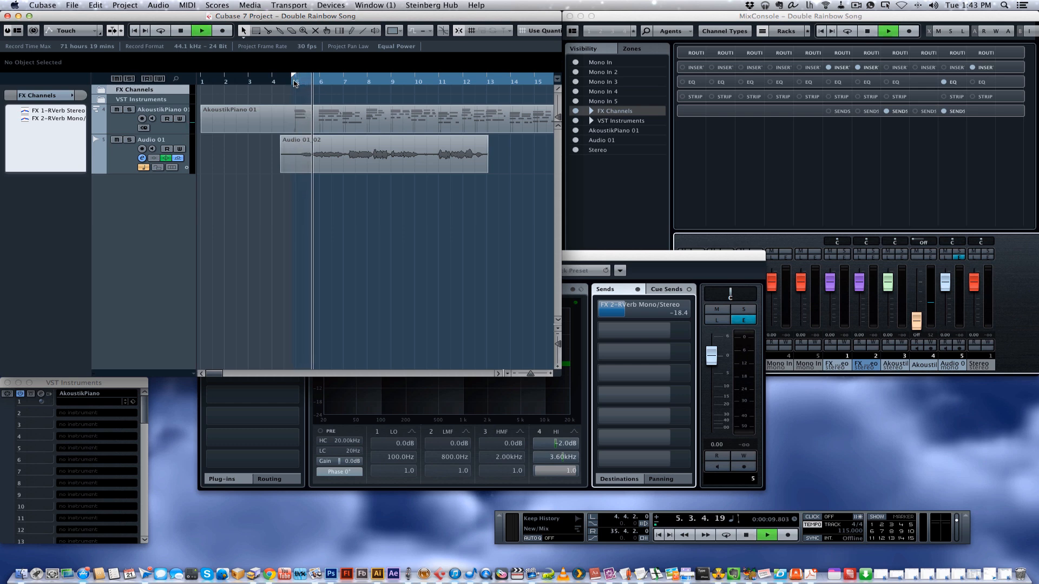
key("space")
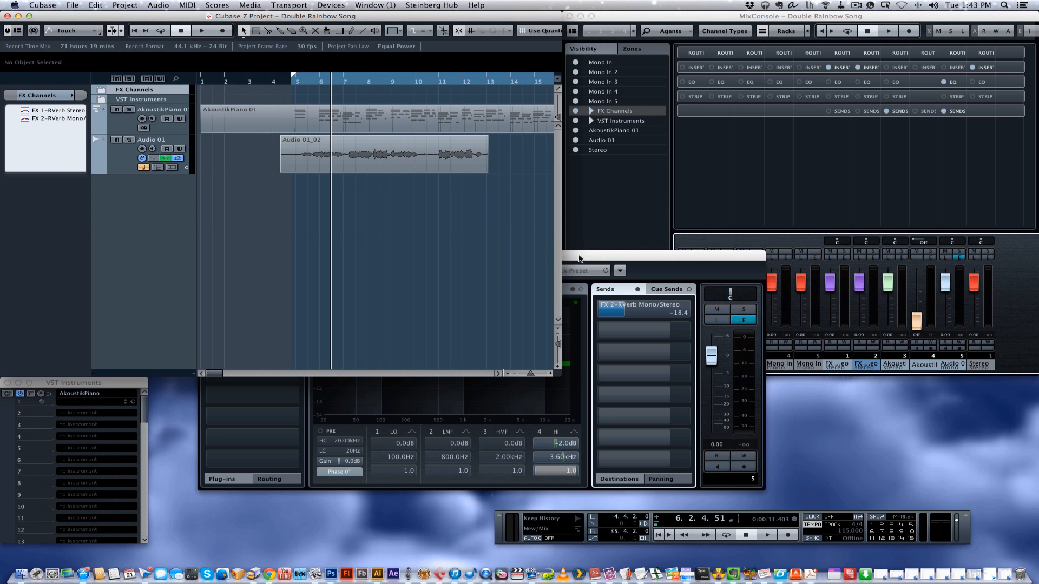
Step: In Audio 01's equalizer, set the HI band to 0 dB at 4.00 kHz and the LO band to -2.6 dB at 53.7 Hz
left_click(596, 258)
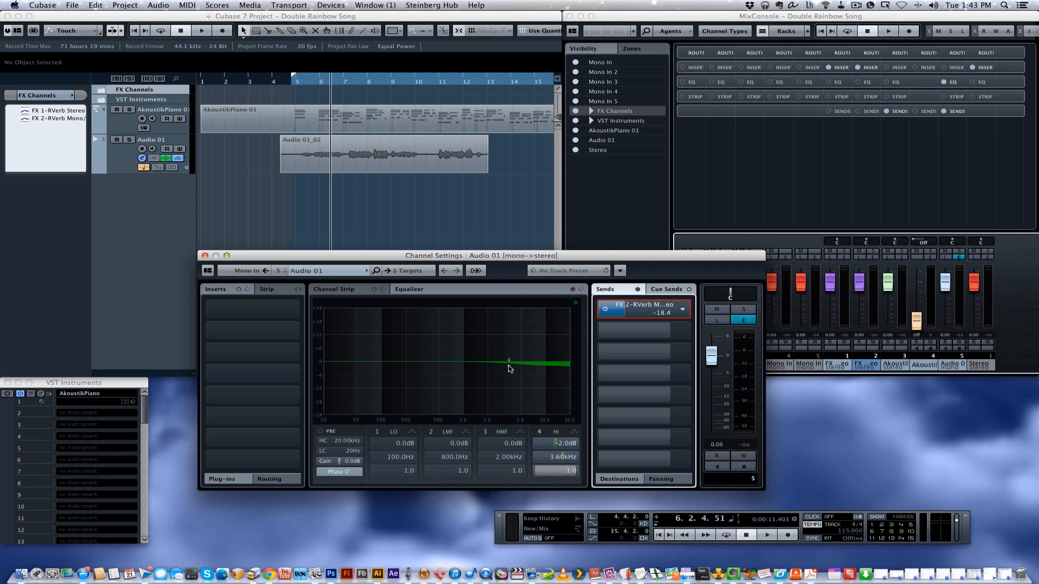
left_click_drag(508, 369, 507, 346)
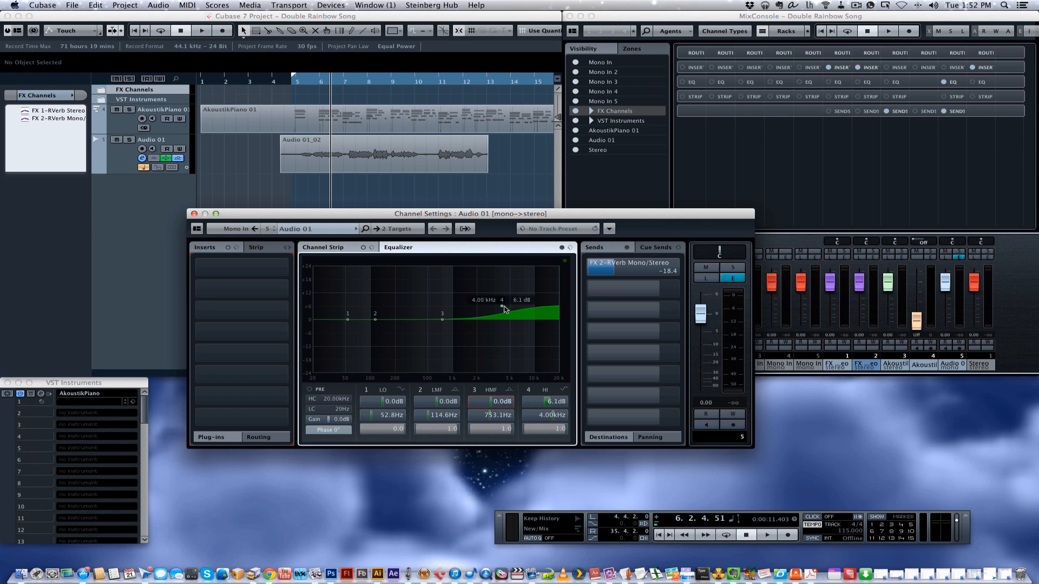
double_click(553, 402)
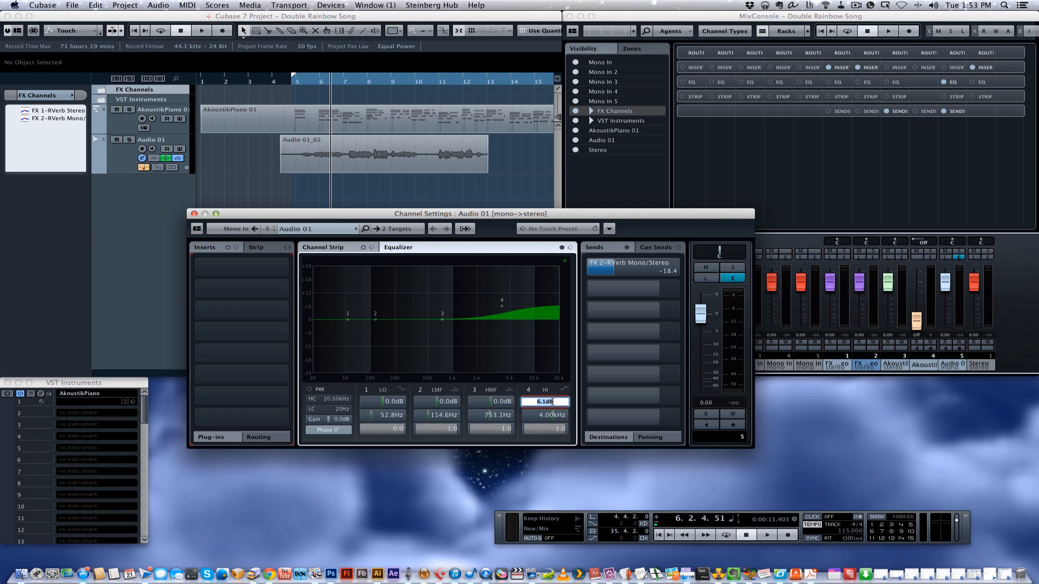
type("0")
key("Return")
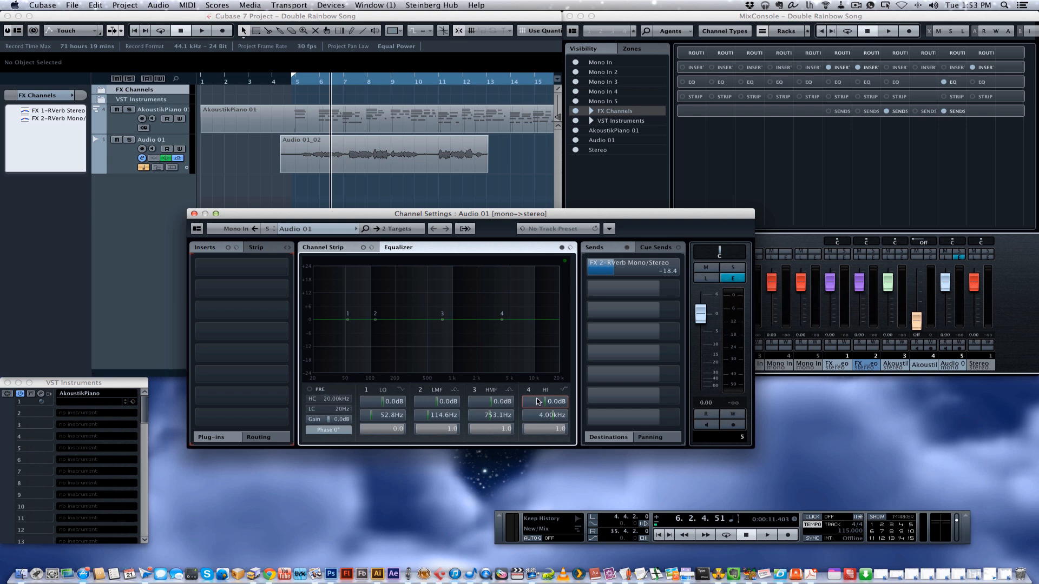
mouse_move(349, 323)
left_click_drag(349, 323, 349, 328)
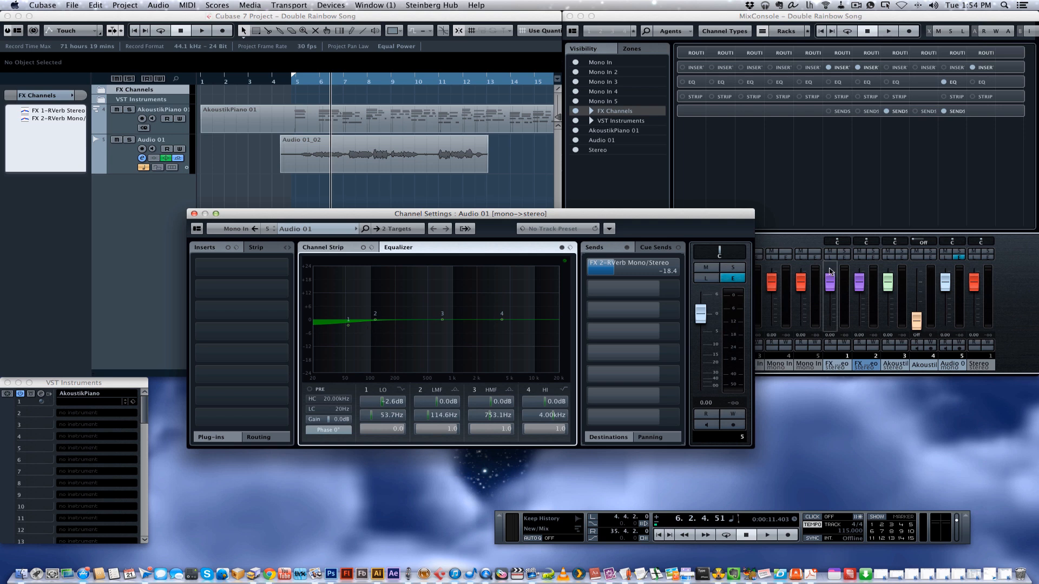
Step: View the Stereo output channel's settings and inserts, and return to the channel settings of Audio 01
left_click(982, 261)
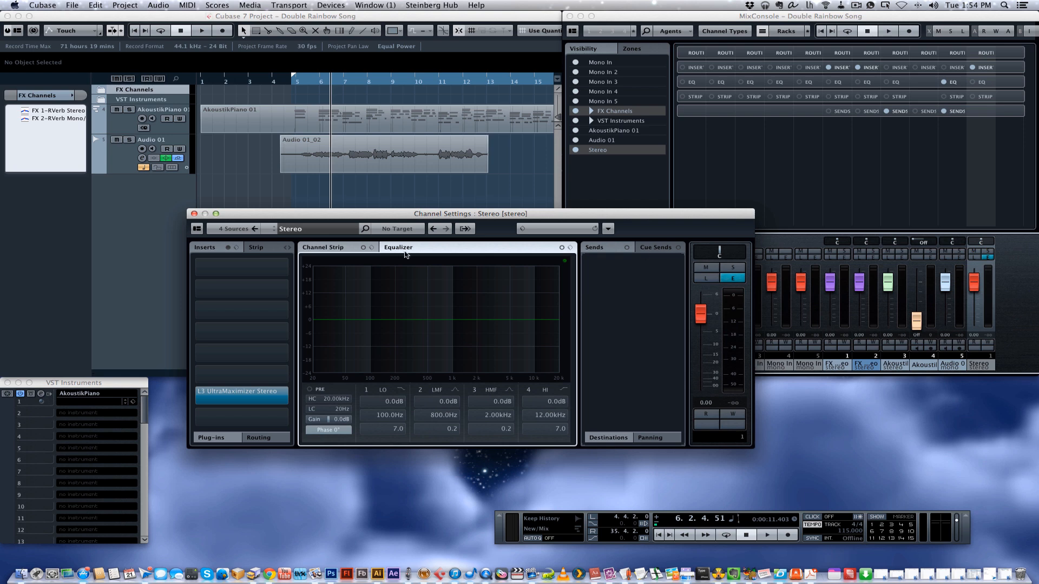
left_click_drag(388, 215, 417, 214)
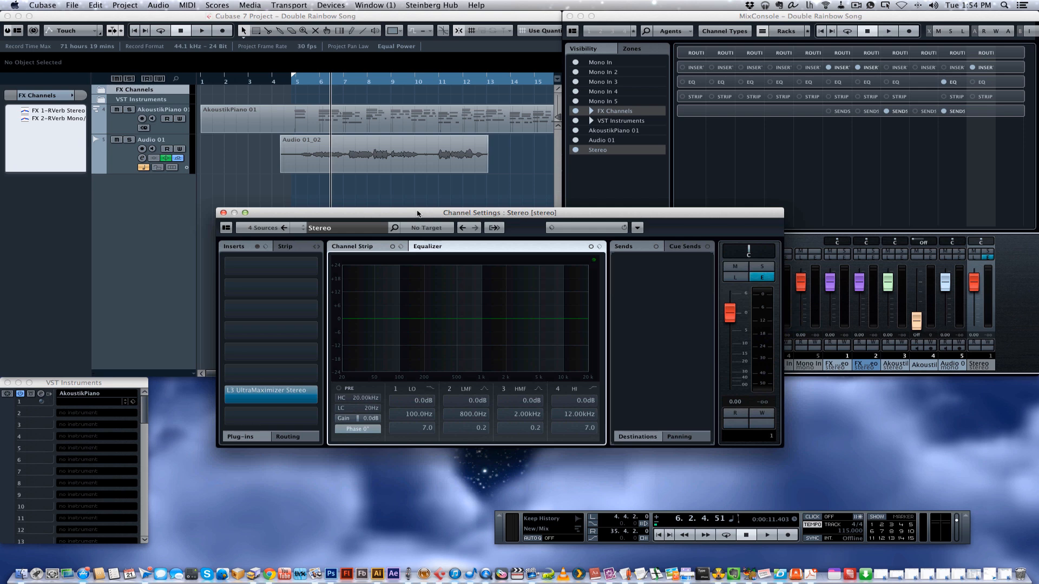
left_click(128, 150)
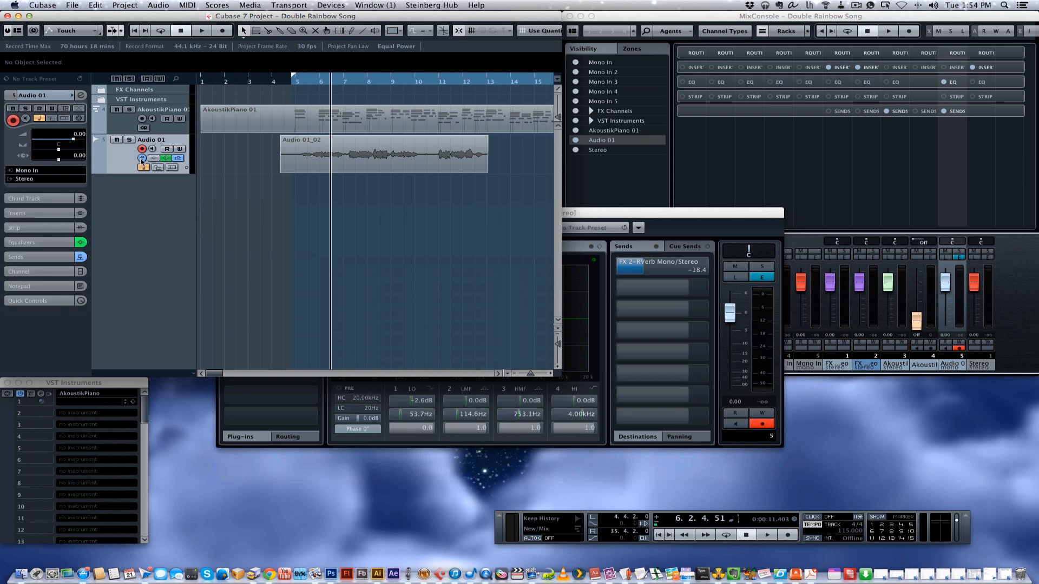
left_click(608, 213)
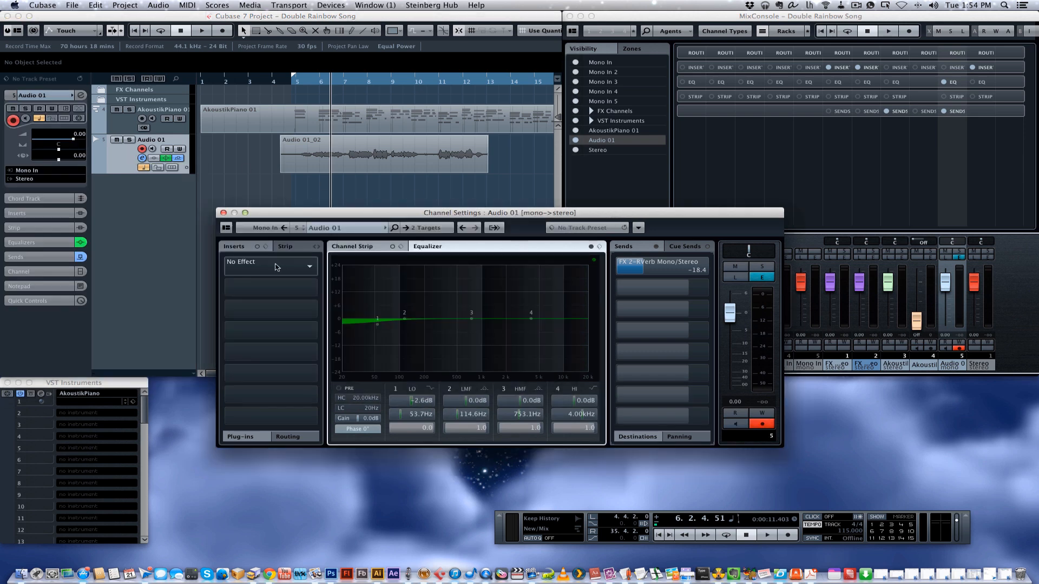
Step: Load RVox Mono from the Dynamics category into Audio 01's first insert slot
left_click(307, 270)
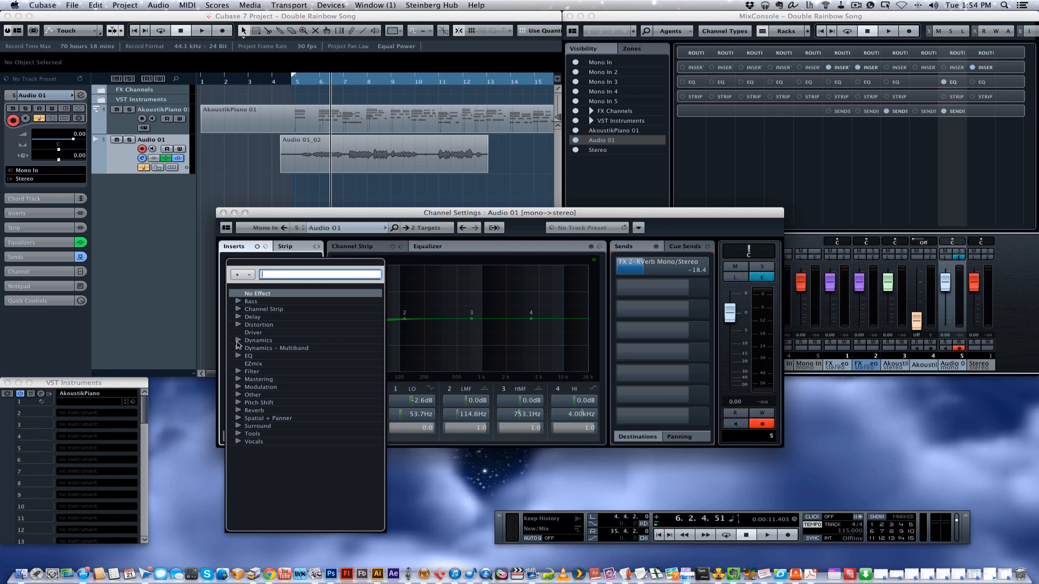
left_click(238, 341)
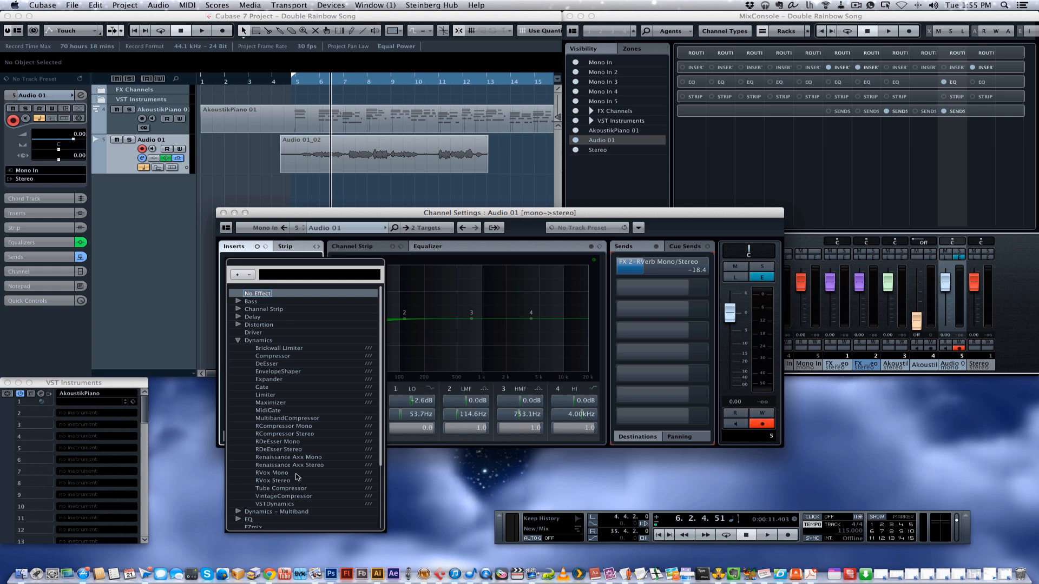
left_click(296, 473)
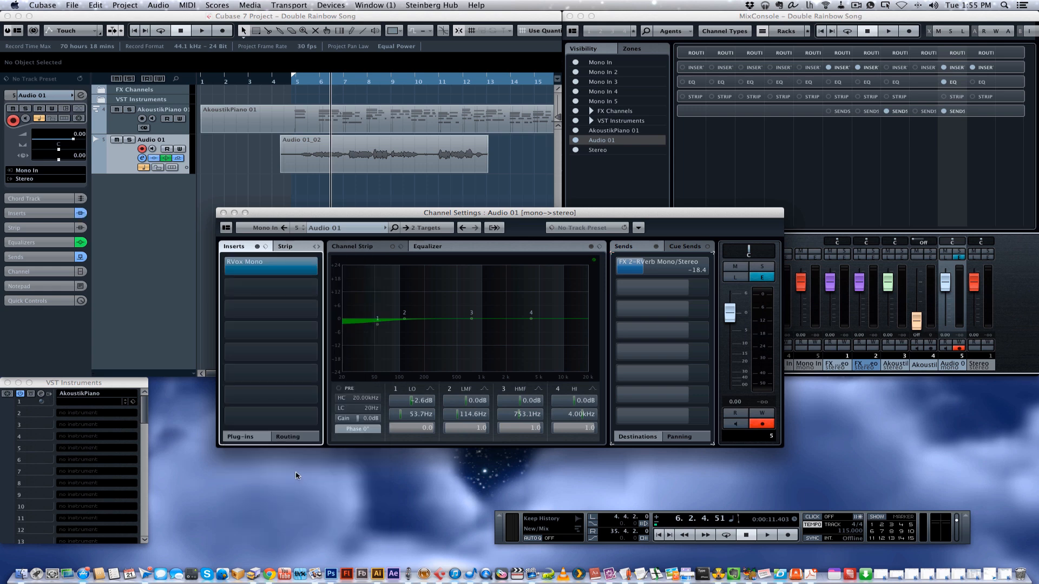
Step: Open the RVox Mono plug-in window from the insert slot and move it clear of the insert list
mouse_move(269, 273)
left_click(269, 274)
left_click(833, 427)
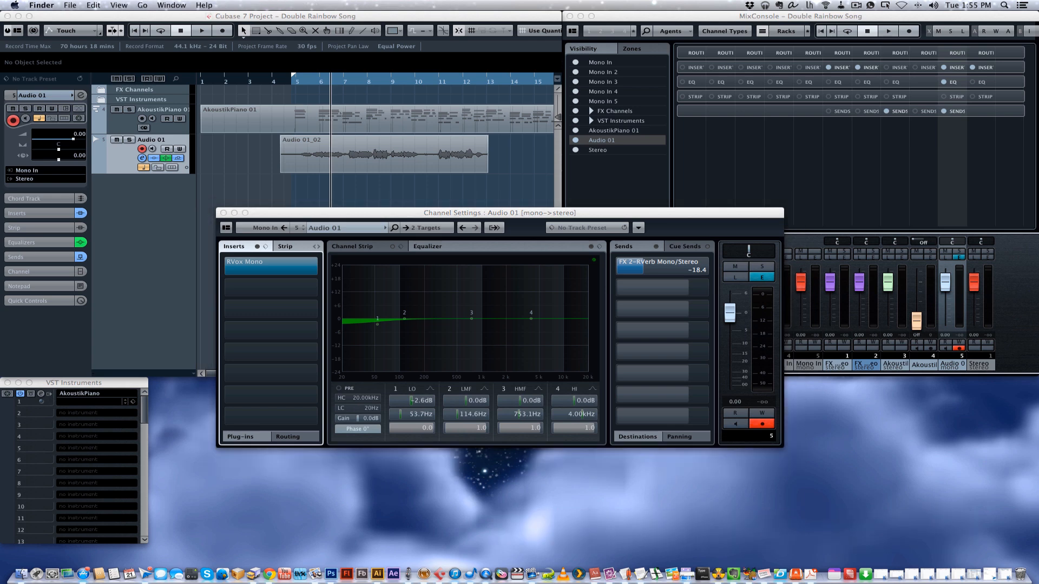
left_click(300, 266)
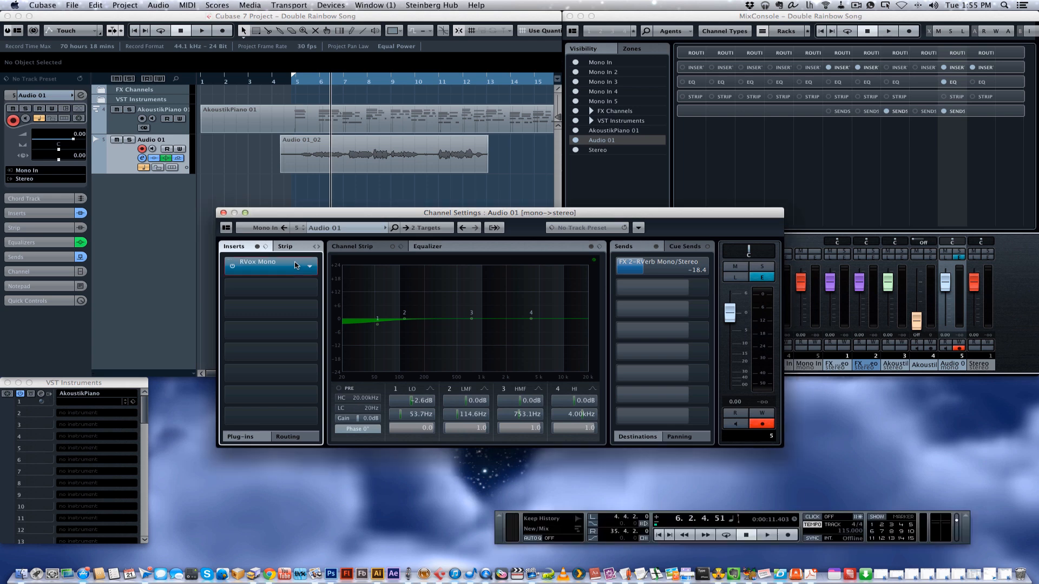
left_click(295, 265)
left_click_drag(619, 259, 522, 196)
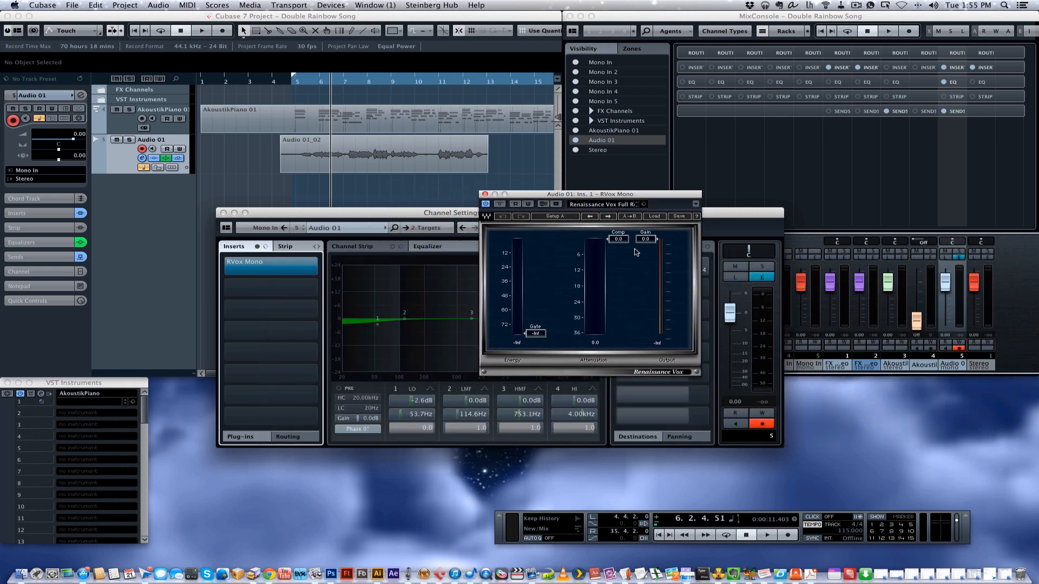
Step: Set the RVox Mono Gain to -0.1 and the Comp threshold to -5.0
left_click(645, 240)
left_click_drag(646, 239, 645, 240)
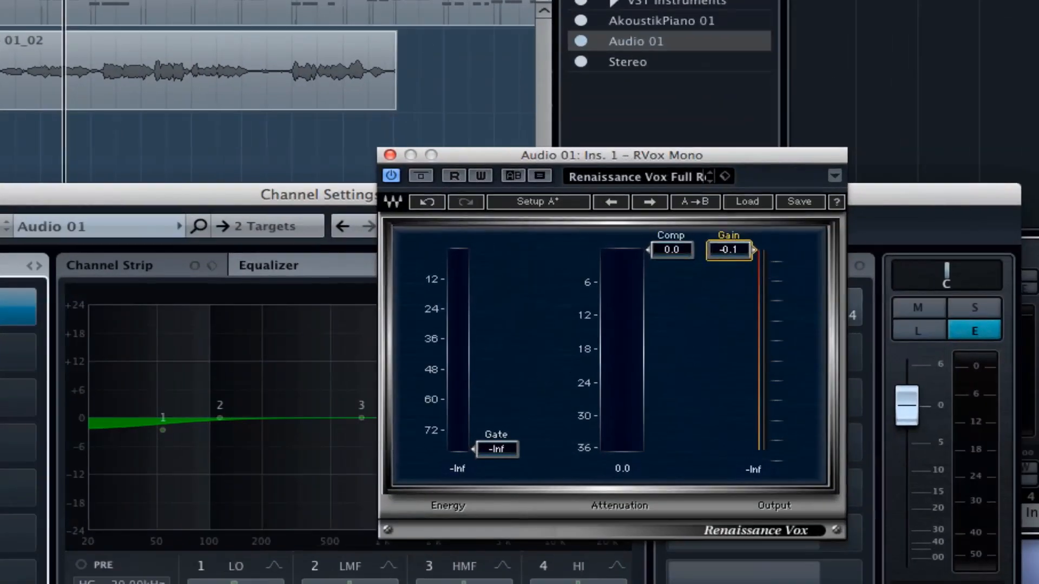
left_click(620, 239)
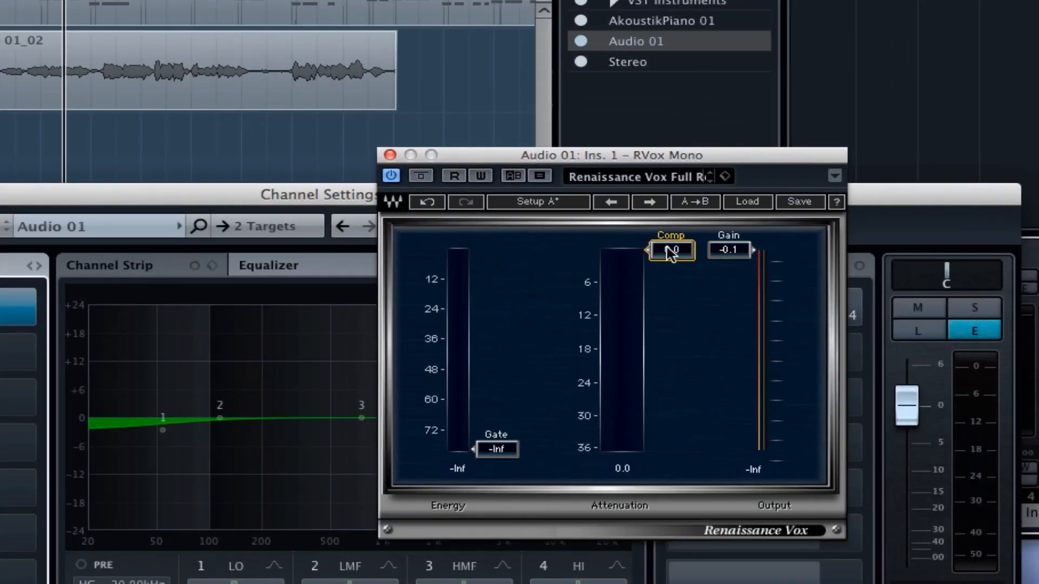
mouse_move(671, 251)
left_mouse_down()
mouse_move(671, 310)
mouse_move(672, 277)
left_mouse_up()
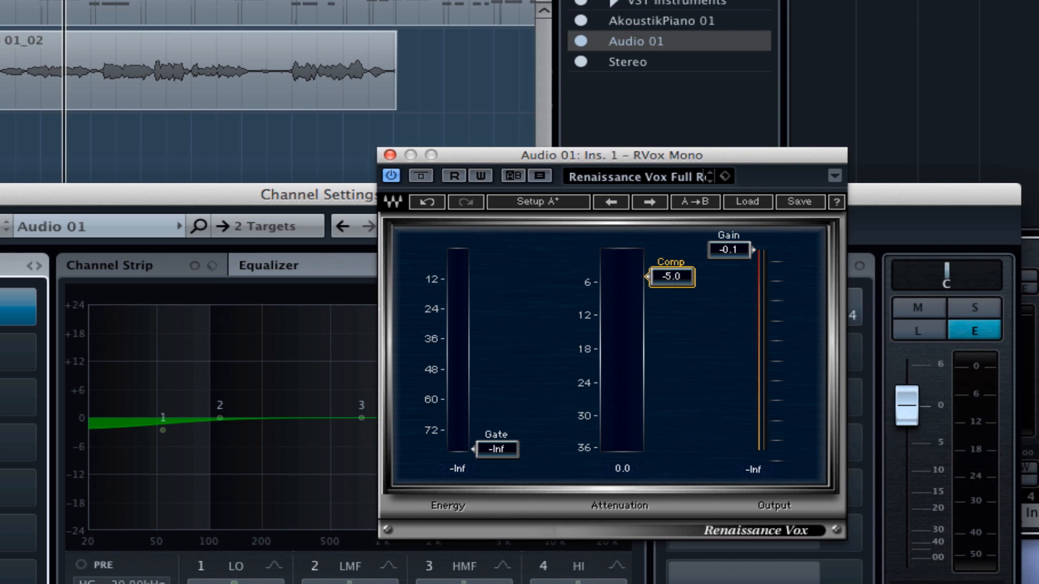
Step: Bring the project window forward and play back the take through RVox Mono, watching the attenuation meter
left_click(6, 3)
left_click(5, 3)
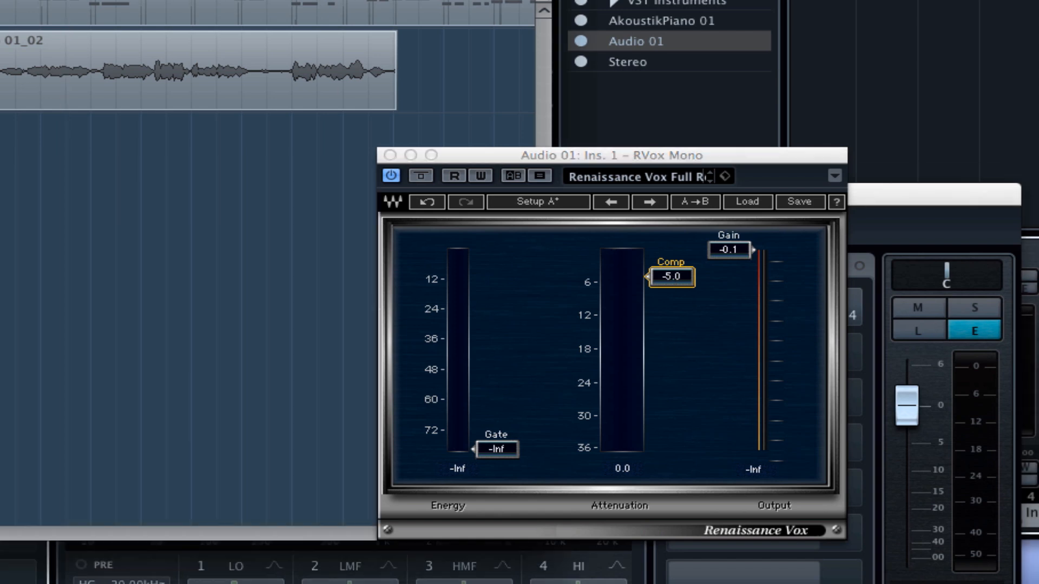
key("space")
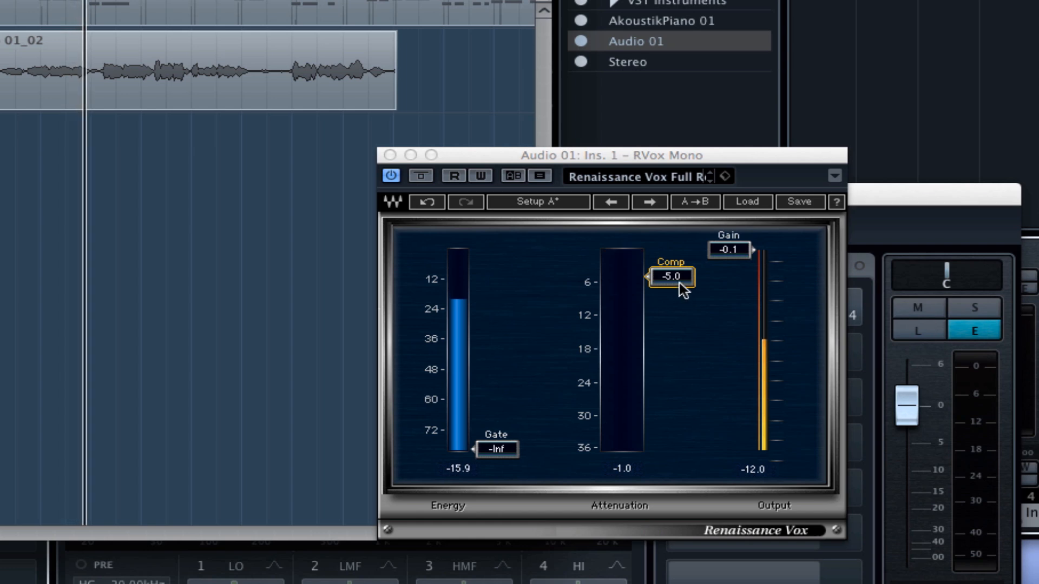
key("space")
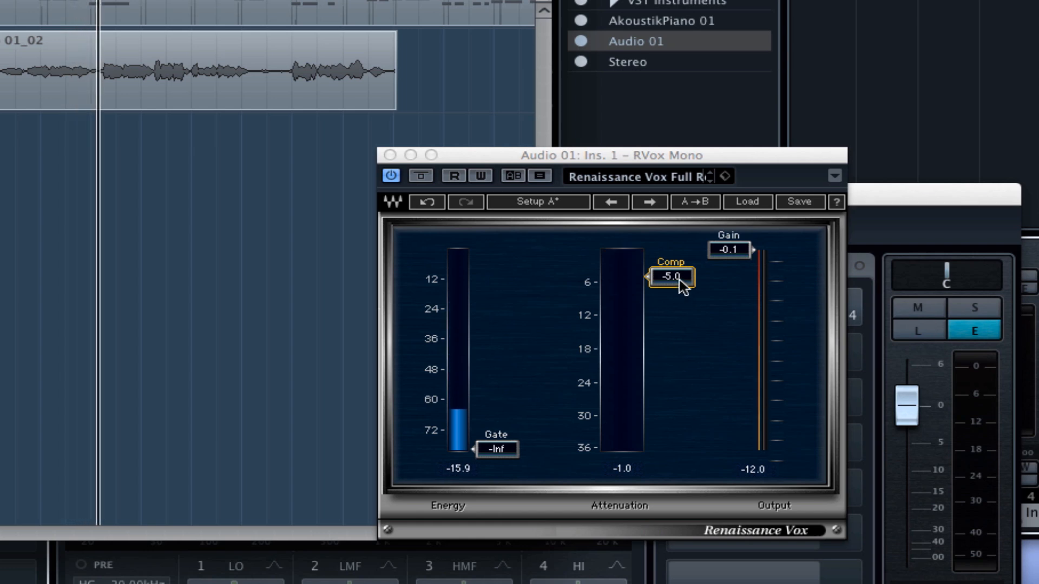
Step: Lower the RVox Mono Comp threshold to about -19 and play back the take with heavy compression
left_click_drag(680, 279, 679, 360)
key("space")
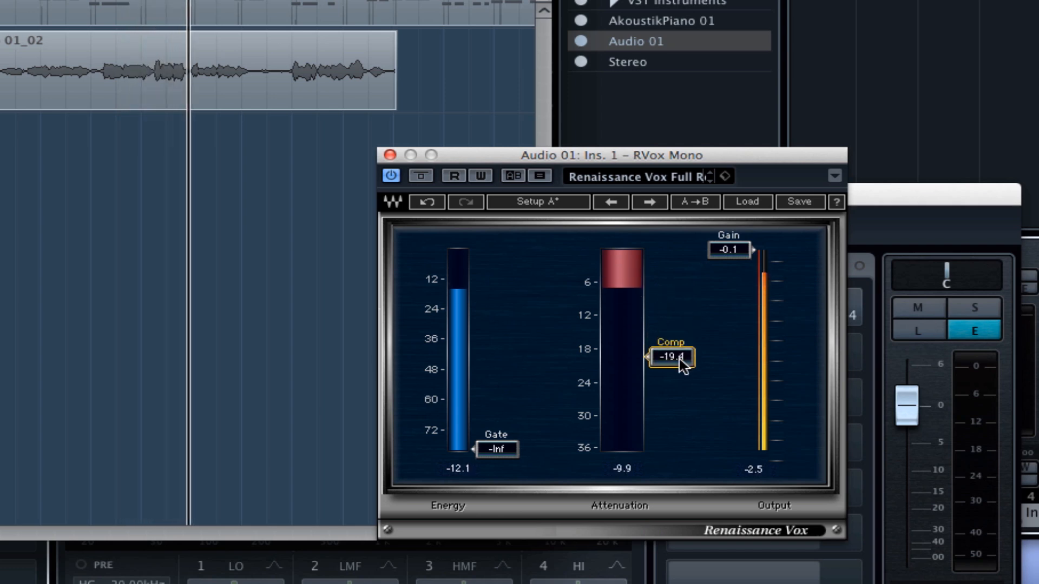
key("space")
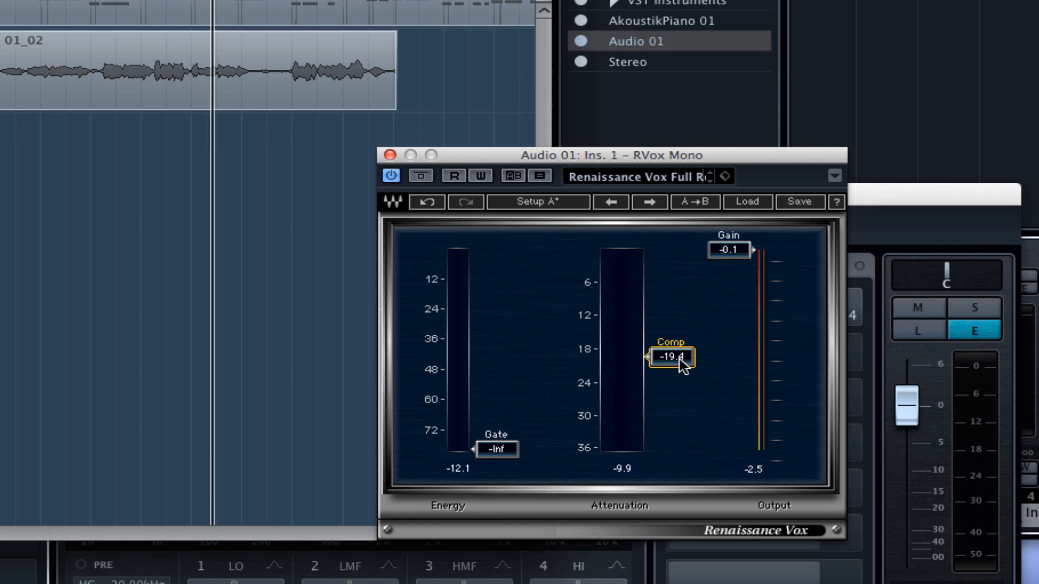
Step: Set the RVox Mono Comp threshold to -5.0, close the plug-in window and return to the project window
mouse_move(683, 366)
left_mouse_down()
mouse_move(683, 259)
mouse_move(682, 285)
left_mouse_up()
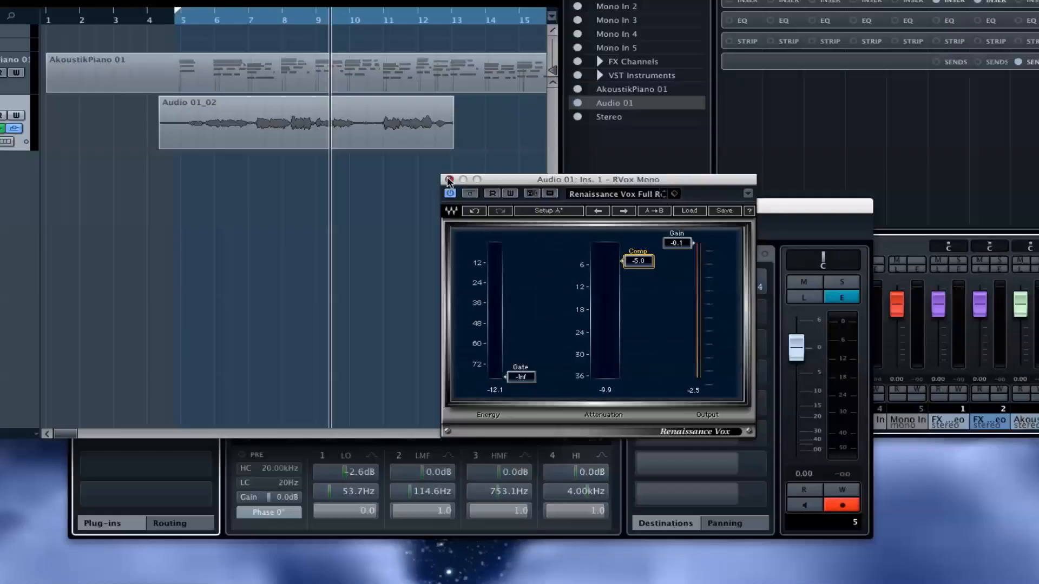
left_click(390, 155)
left_click(746, 323)
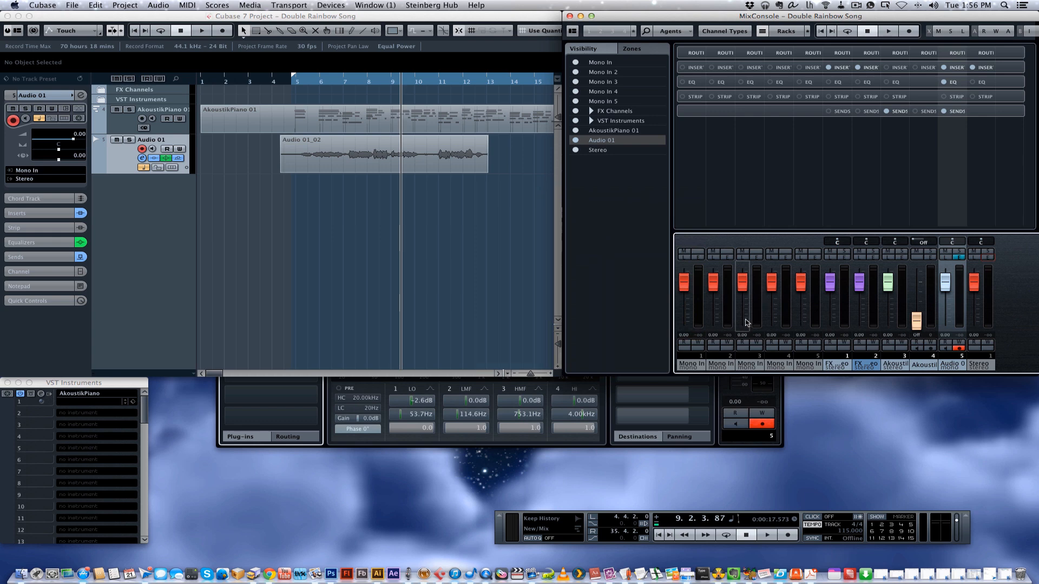
left_click(456, 245)
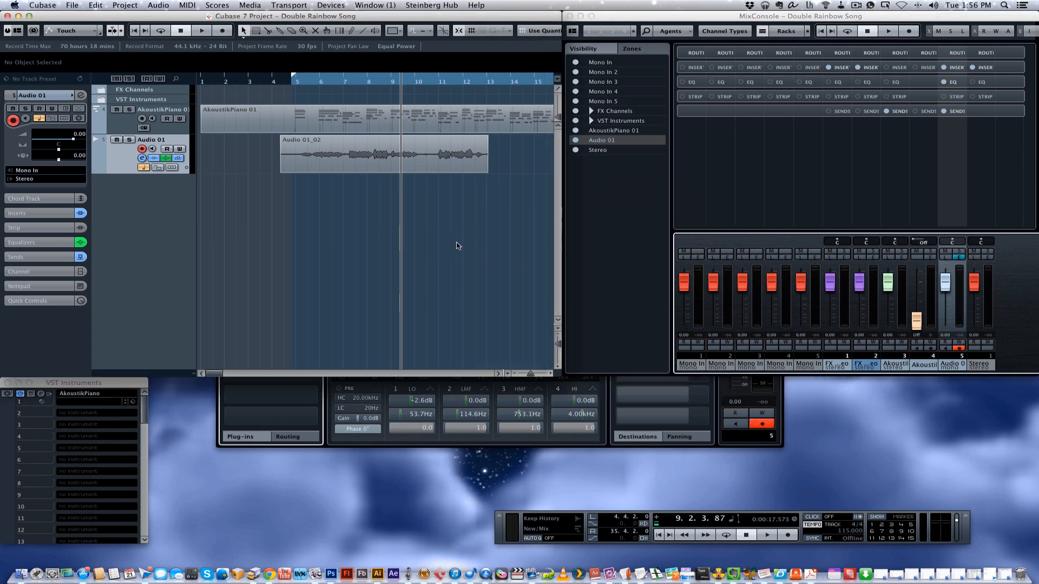